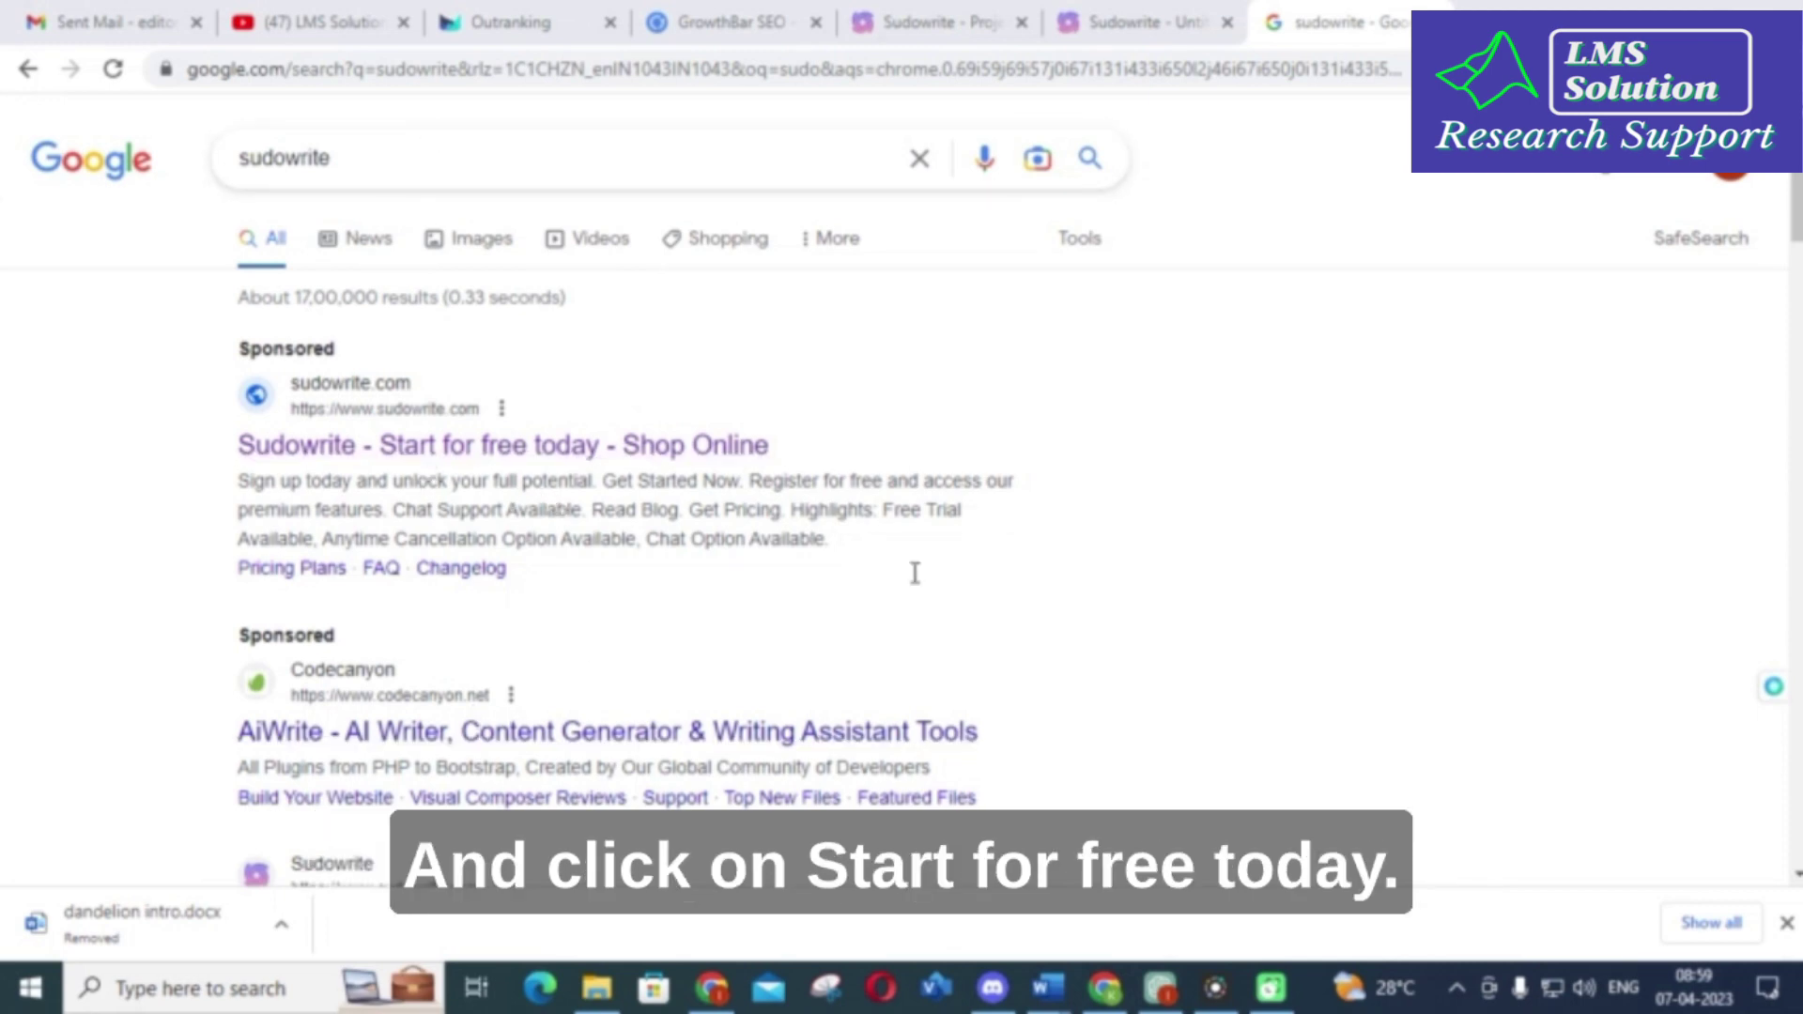
- Switch to the 'Sudowrite - Projects' tab to show the dashboard with two Untitled documents
{"action": "left_click", "coordinate": [943, 22]}
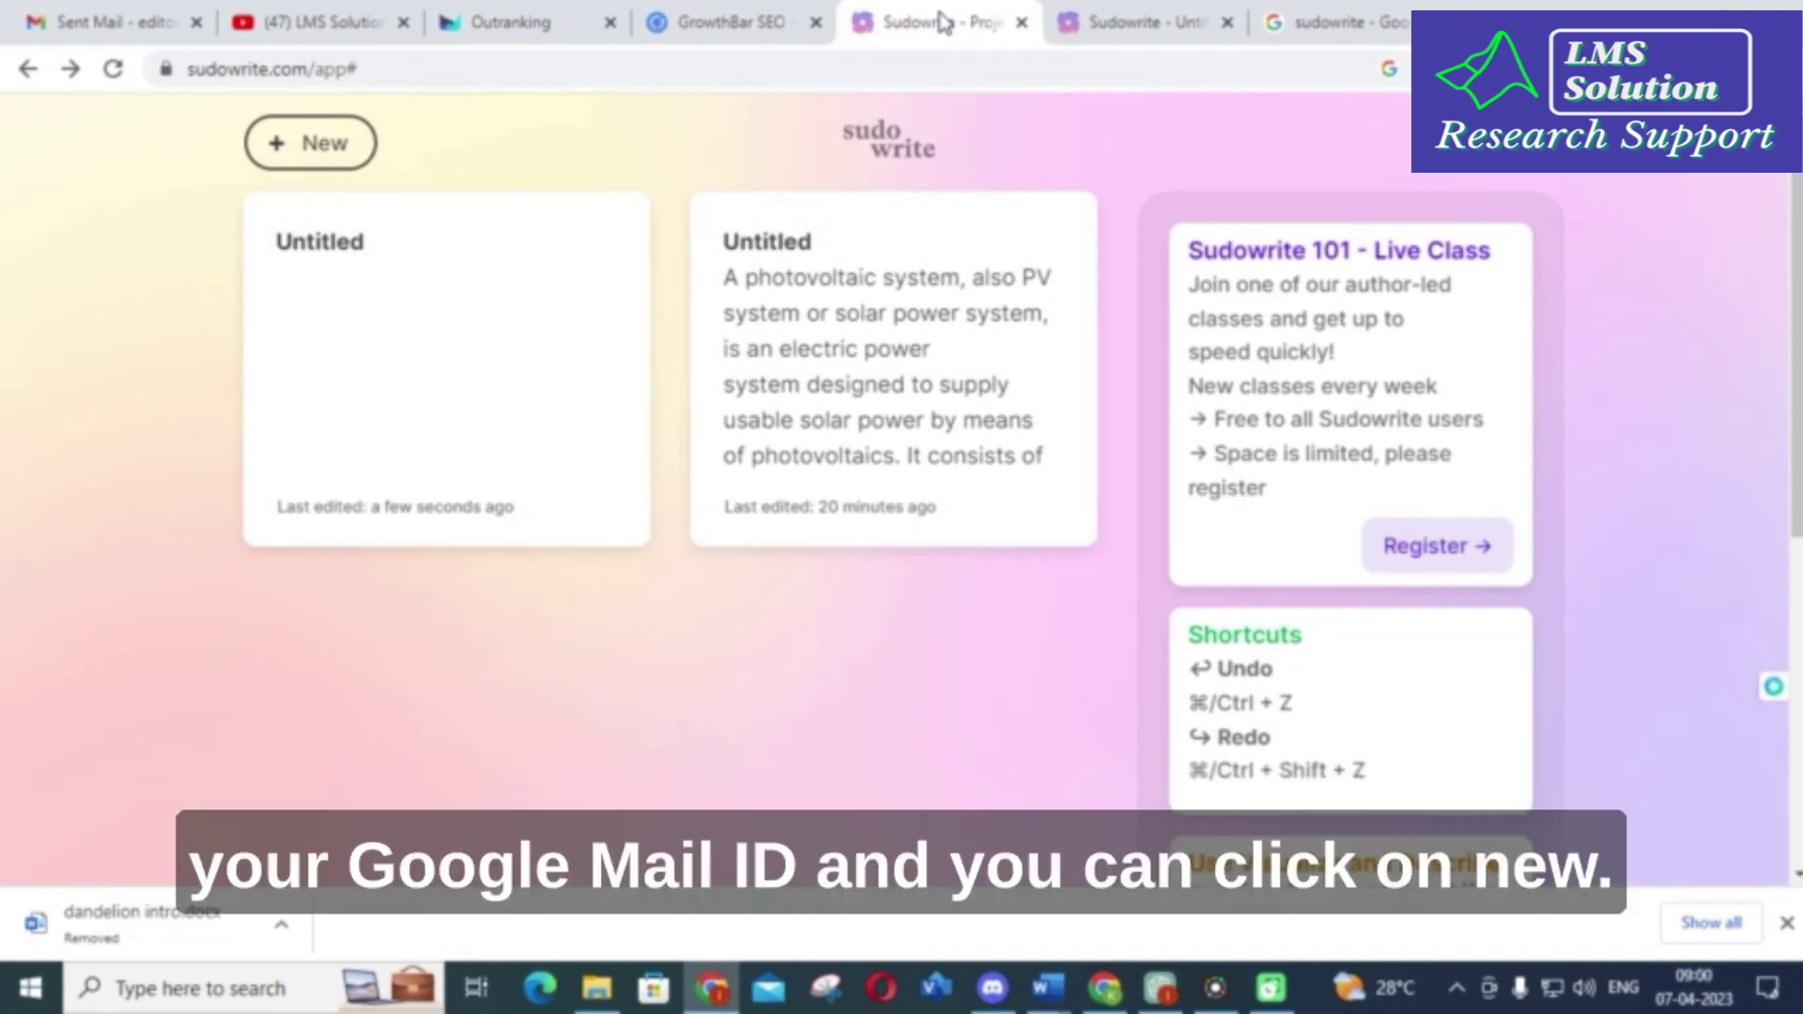
- Open the empty Untitled document, reveal the extra Rewrite tools, then bring up the BASICS OF PV document
{"action": "left_click", "coordinate": [1185, 19]}
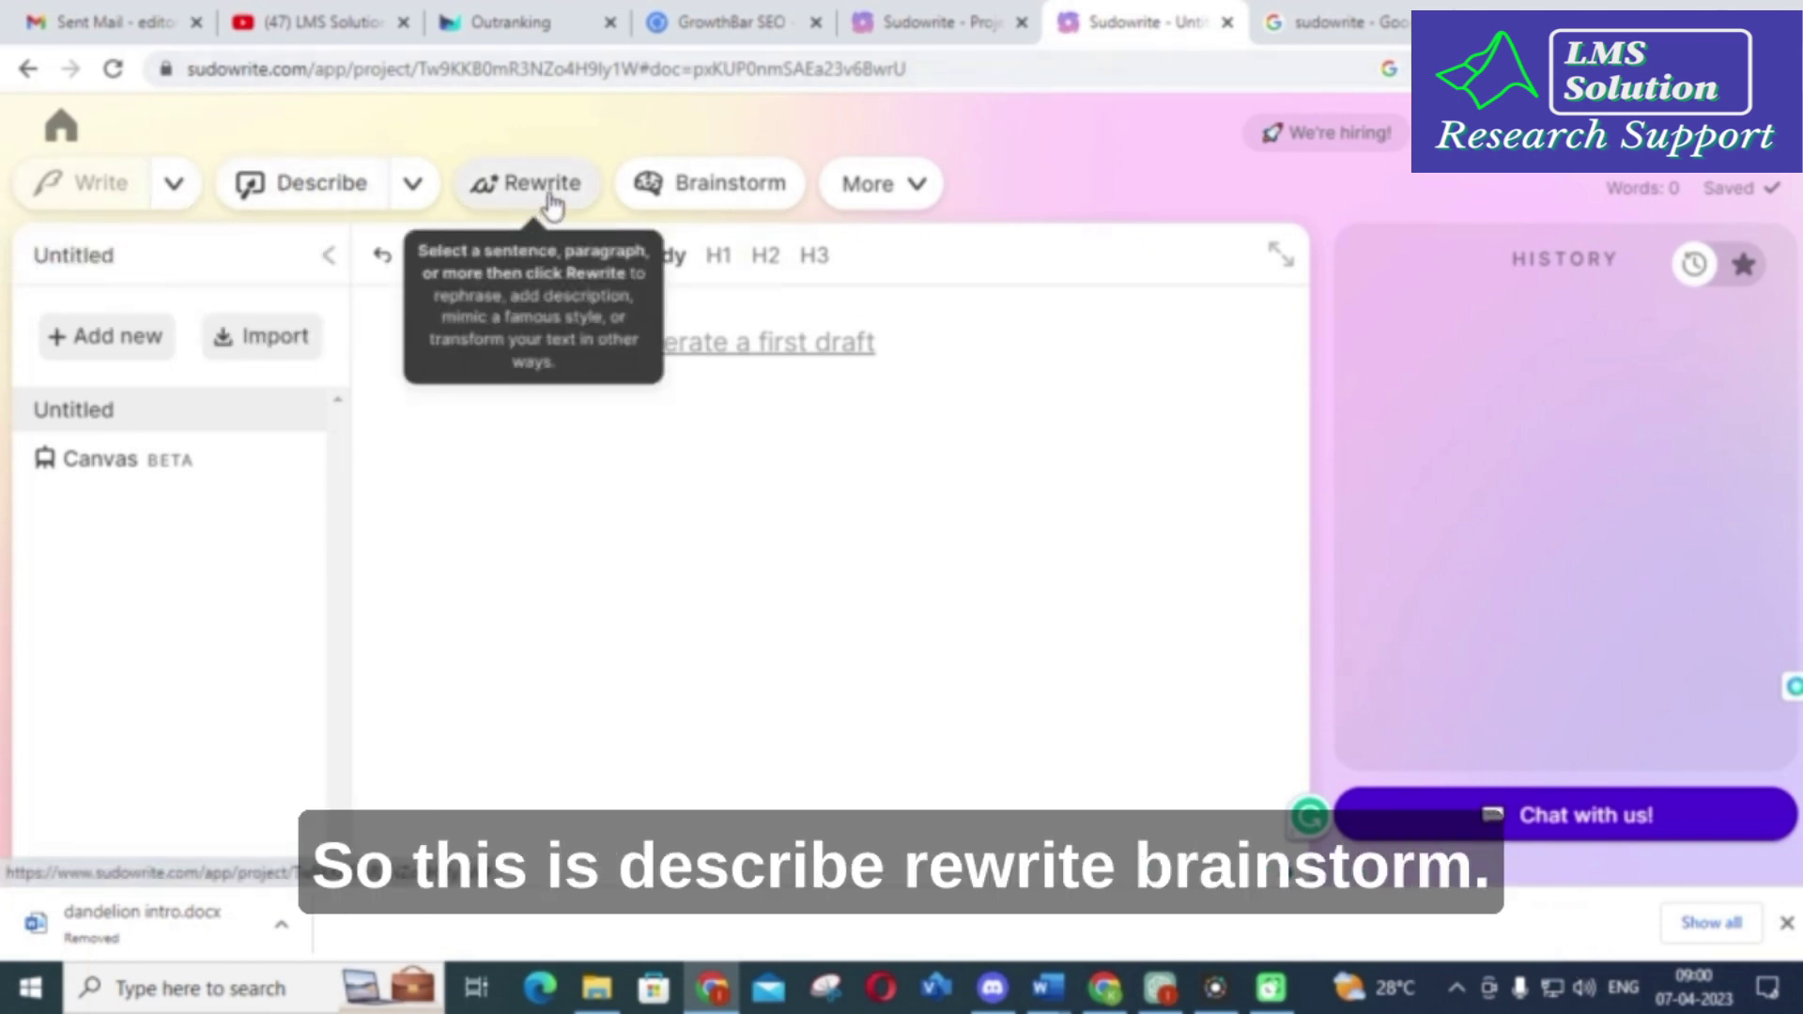
{"action": "left_click", "coordinate": [916, 184]}
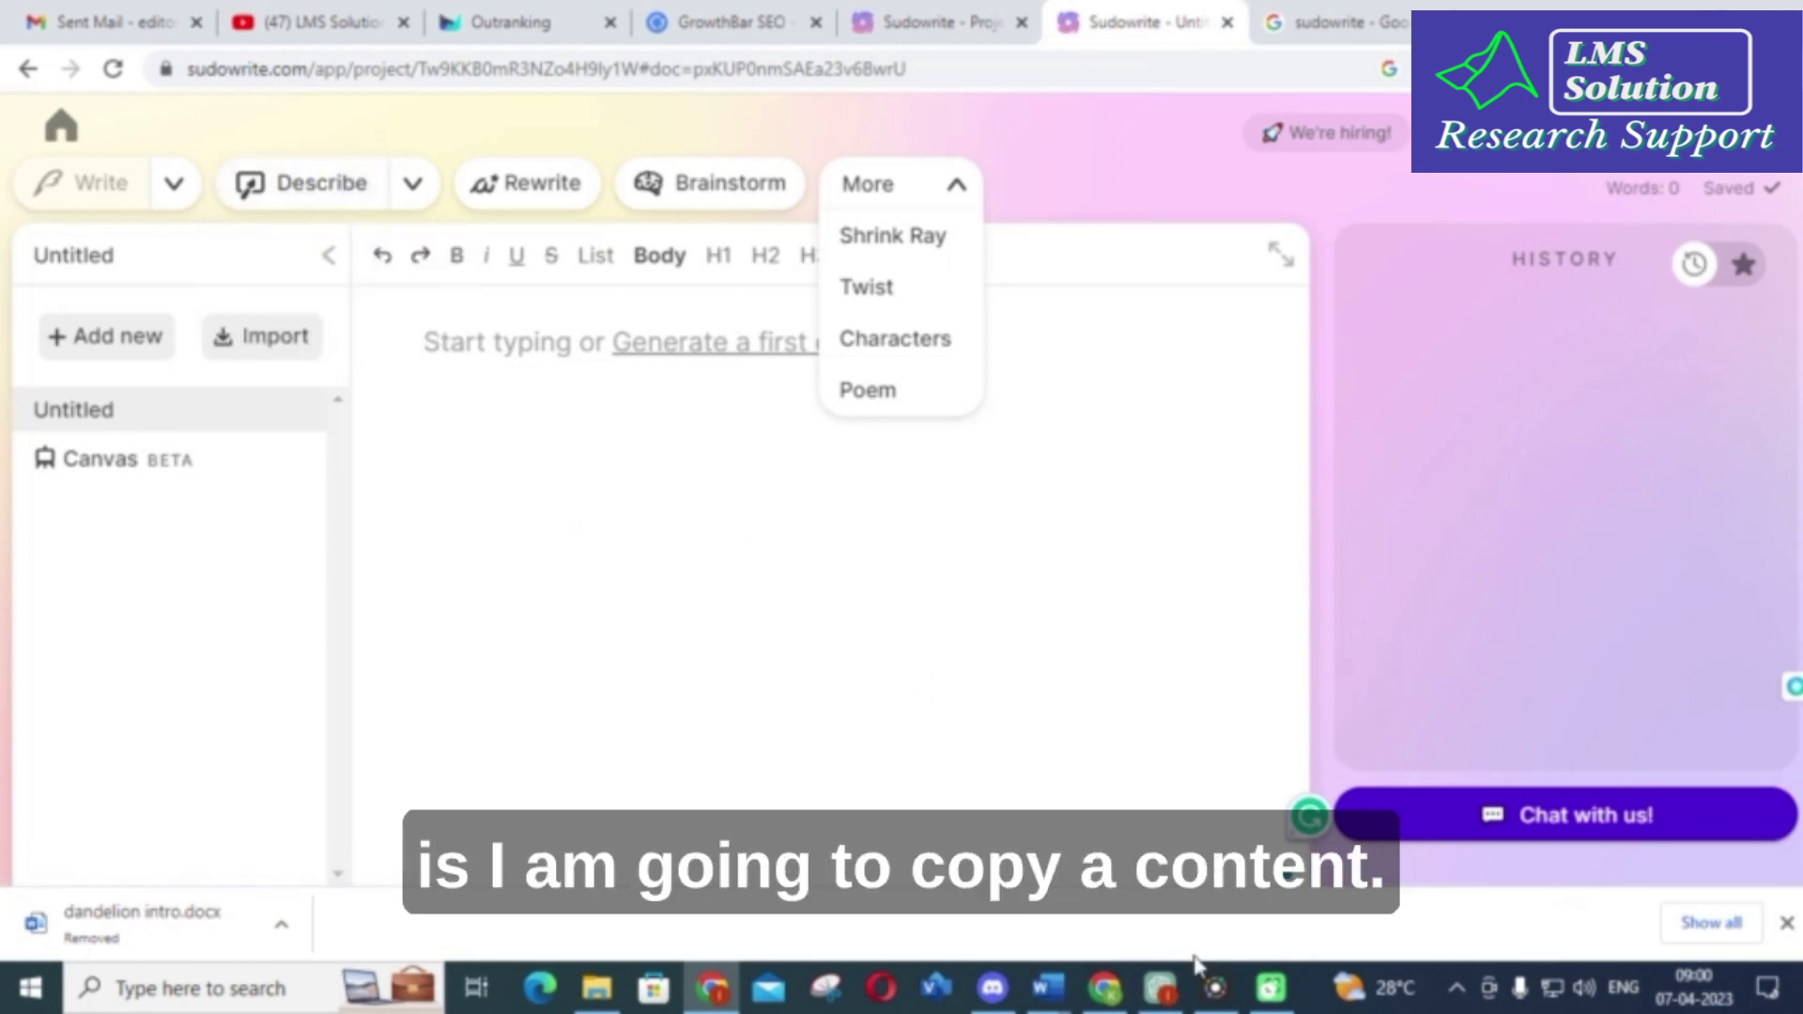
{"action": "mouse_move", "coordinate": [1050, 998]}
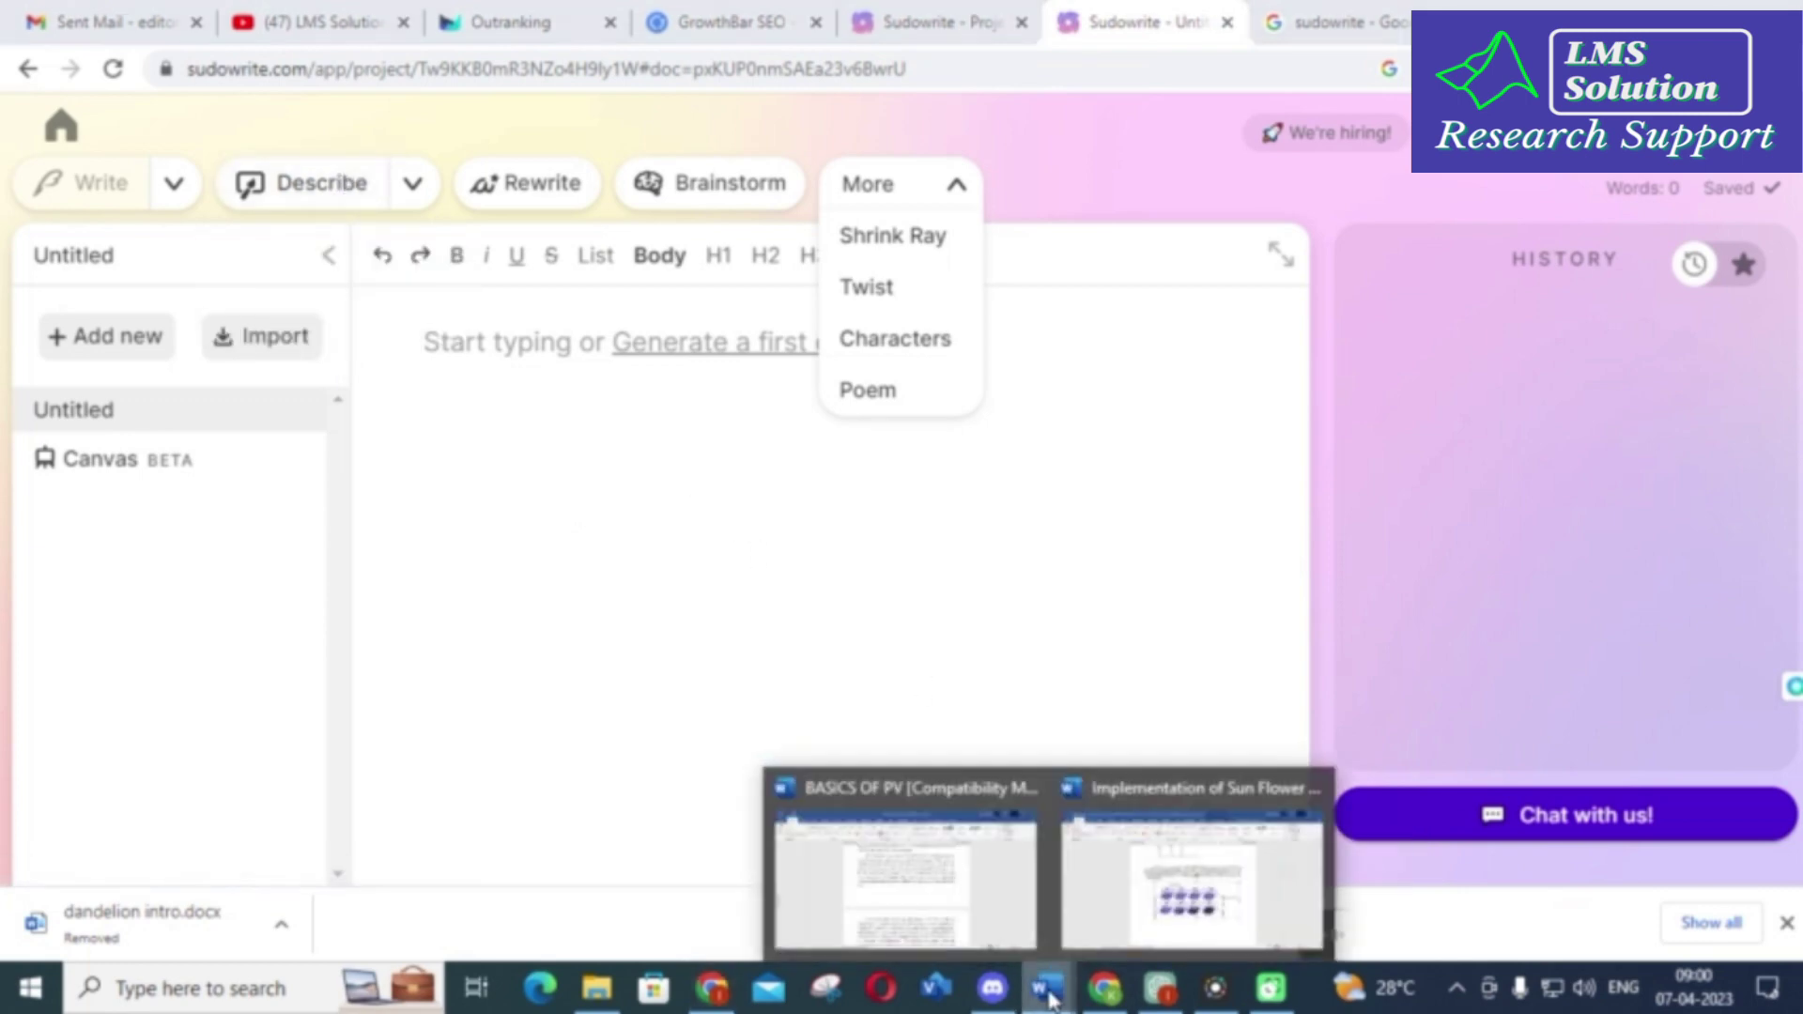
{"action": "left_click", "coordinate": [924, 929]}
- Copy the first photovoltaic paragraph of BASICS OF PV and return to Sudowrite
{"action": "scroll", "coordinate": [731, 533], "scroll_direction": "down", "scroll_amount": 3}
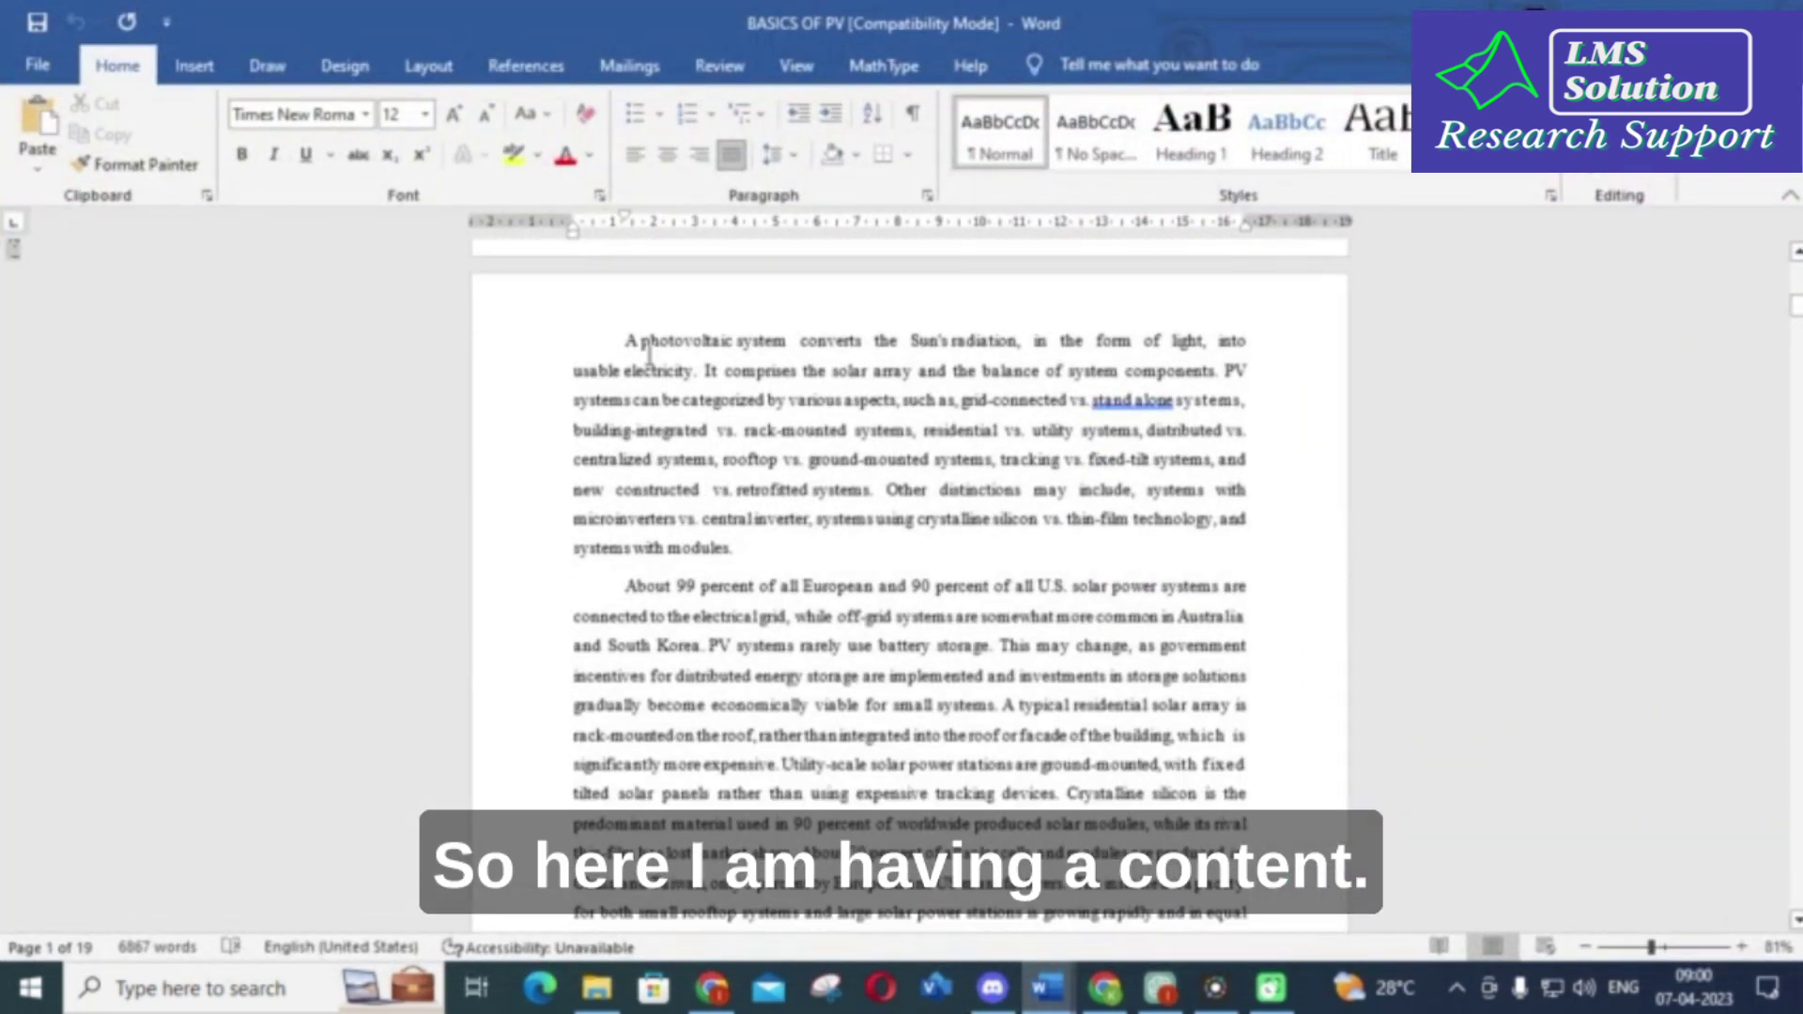
{"action": "mouse_move", "coordinate": [627, 340]}
{"action": "left_mouse_down"}
{"action": "mouse_move", "coordinate": [723, 470]}
{"action": "mouse_move", "coordinate": [751, 550]}
{"action": "left_mouse_up"}
{"action": "key", "text": "ctrl+c"}
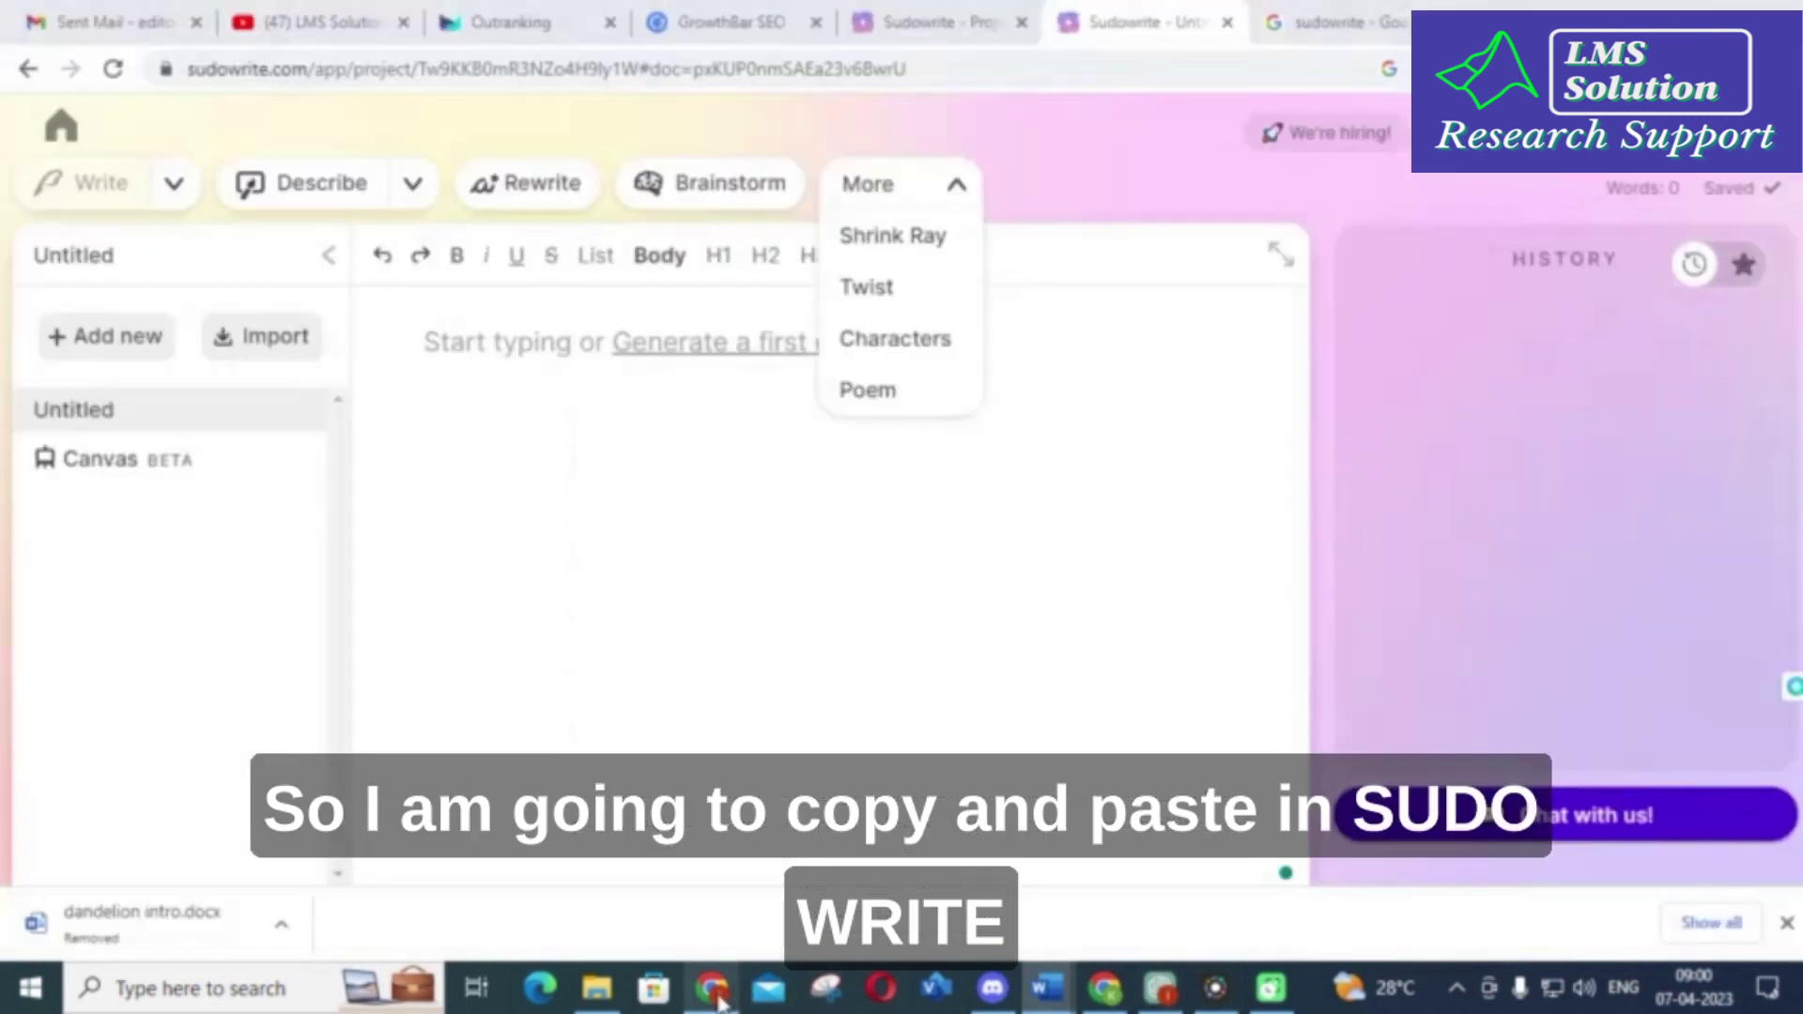
{"action": "left_click", "coordinate": [712, 988]}
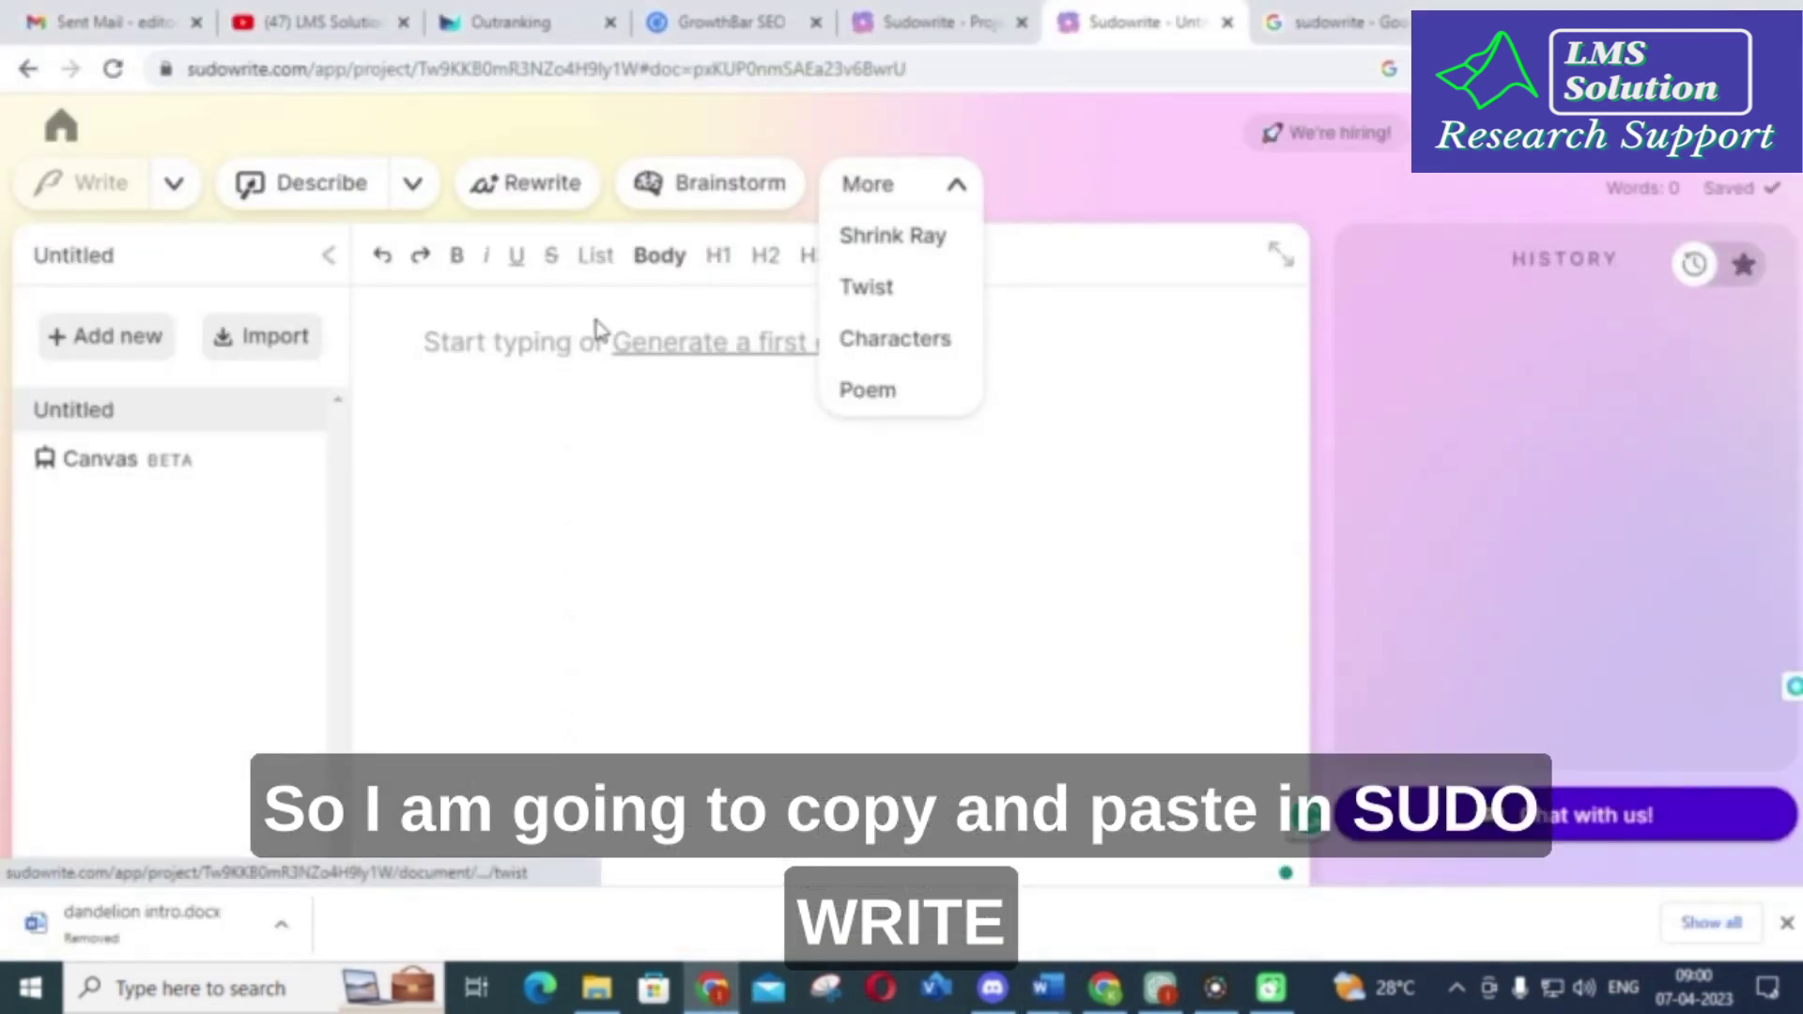
- Paste the 88-word photovoltaic paragraph, run Describe on it, and review the sensory-detail results
{"action": "key", "text": "ctrl+v"}
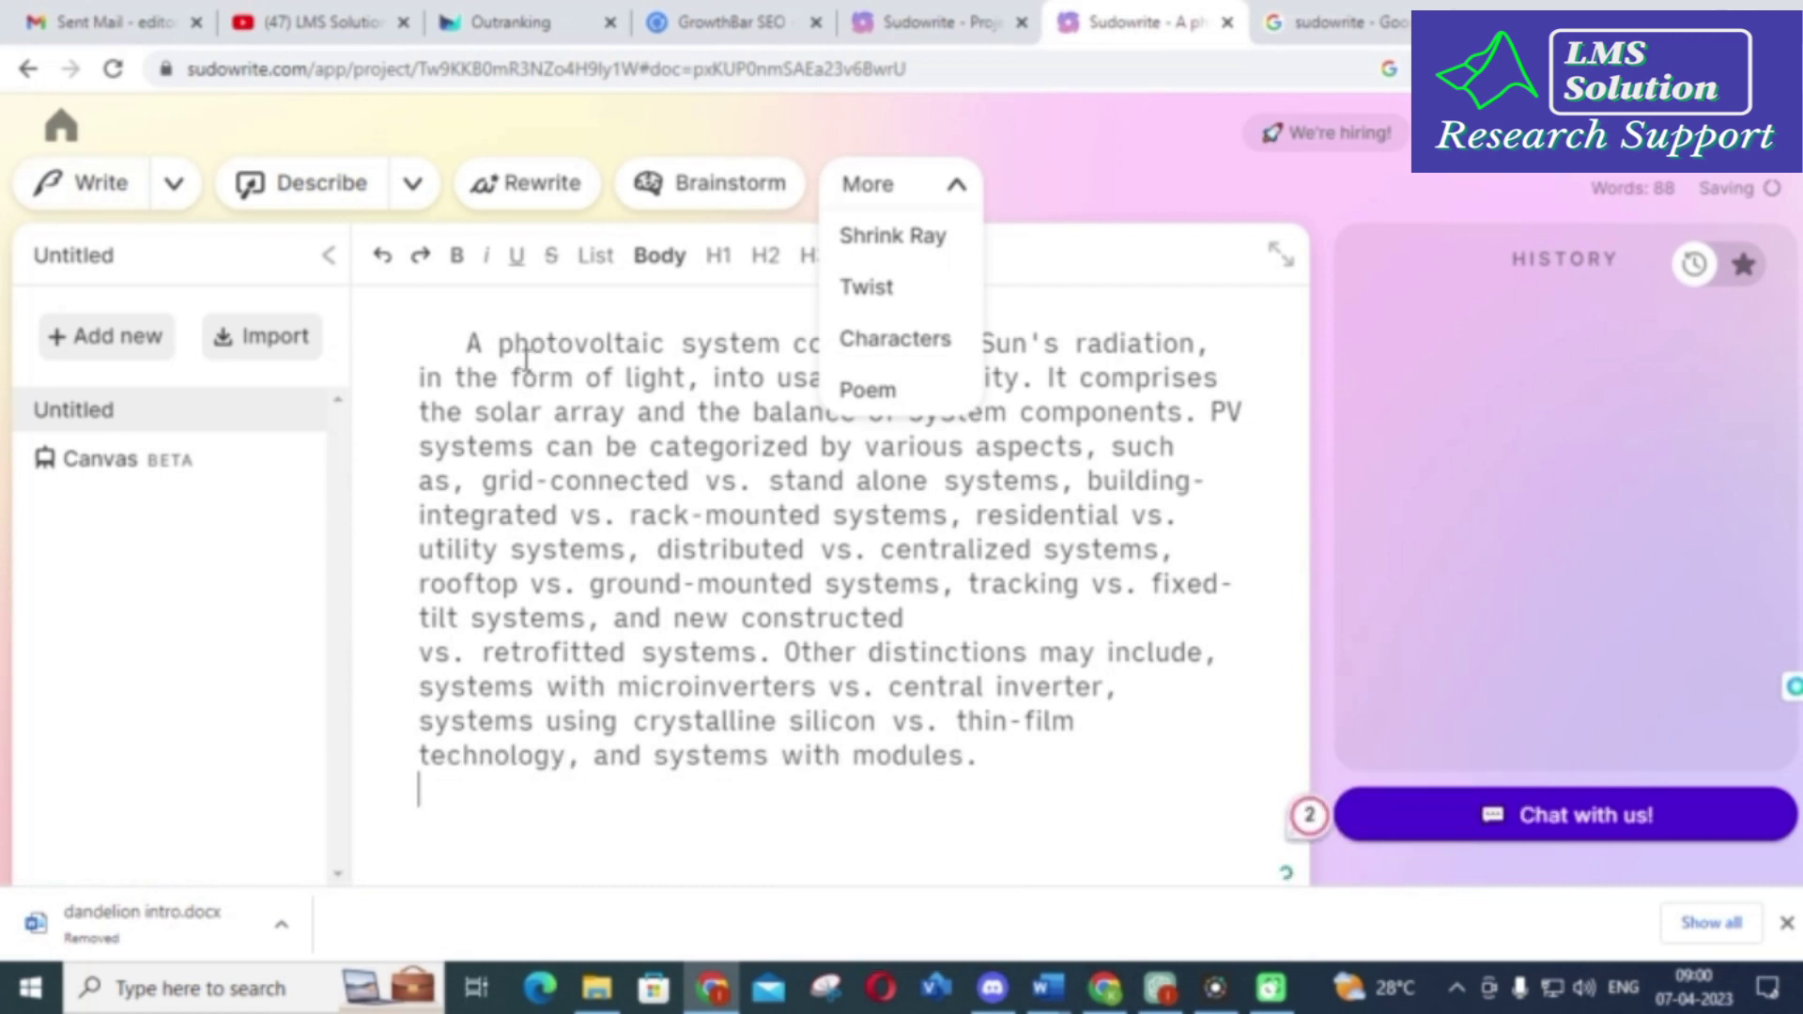
{"action": "left_click_drag", "start_coordinate": [473, 344], "coordinate": [1075, 743]}
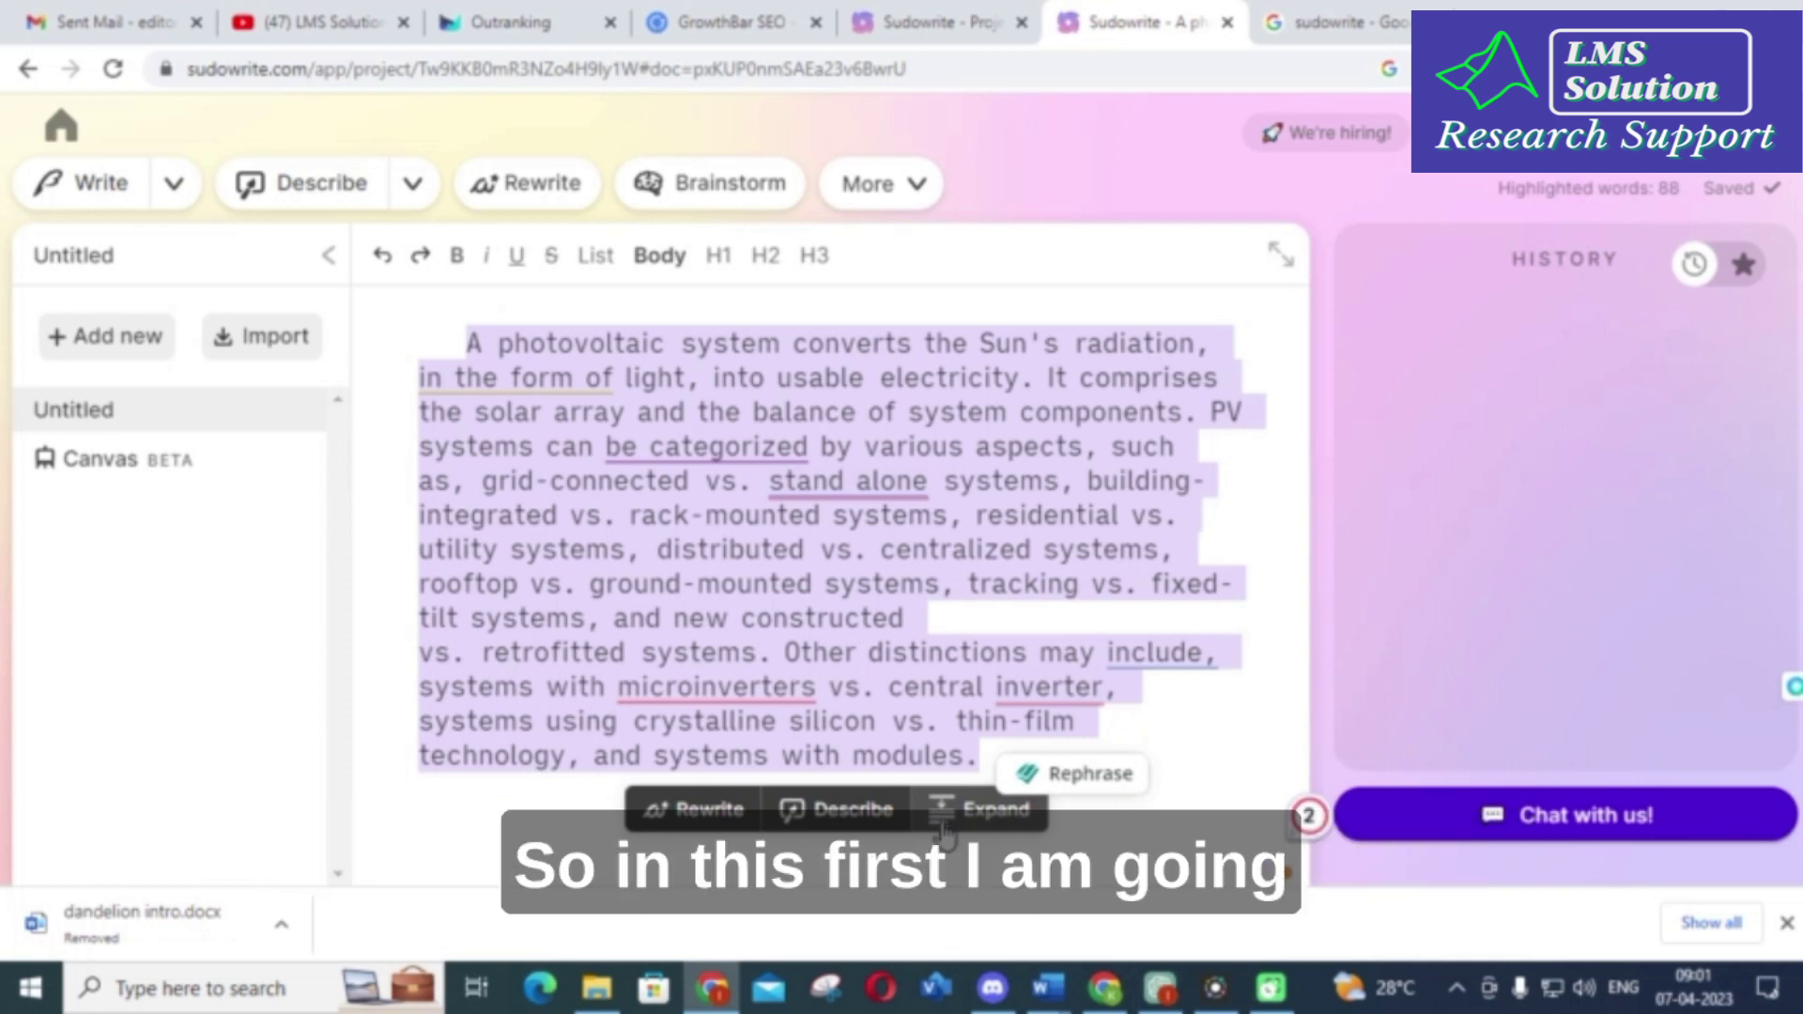
{"action": "left_click", "coordinate": [820, 810]}
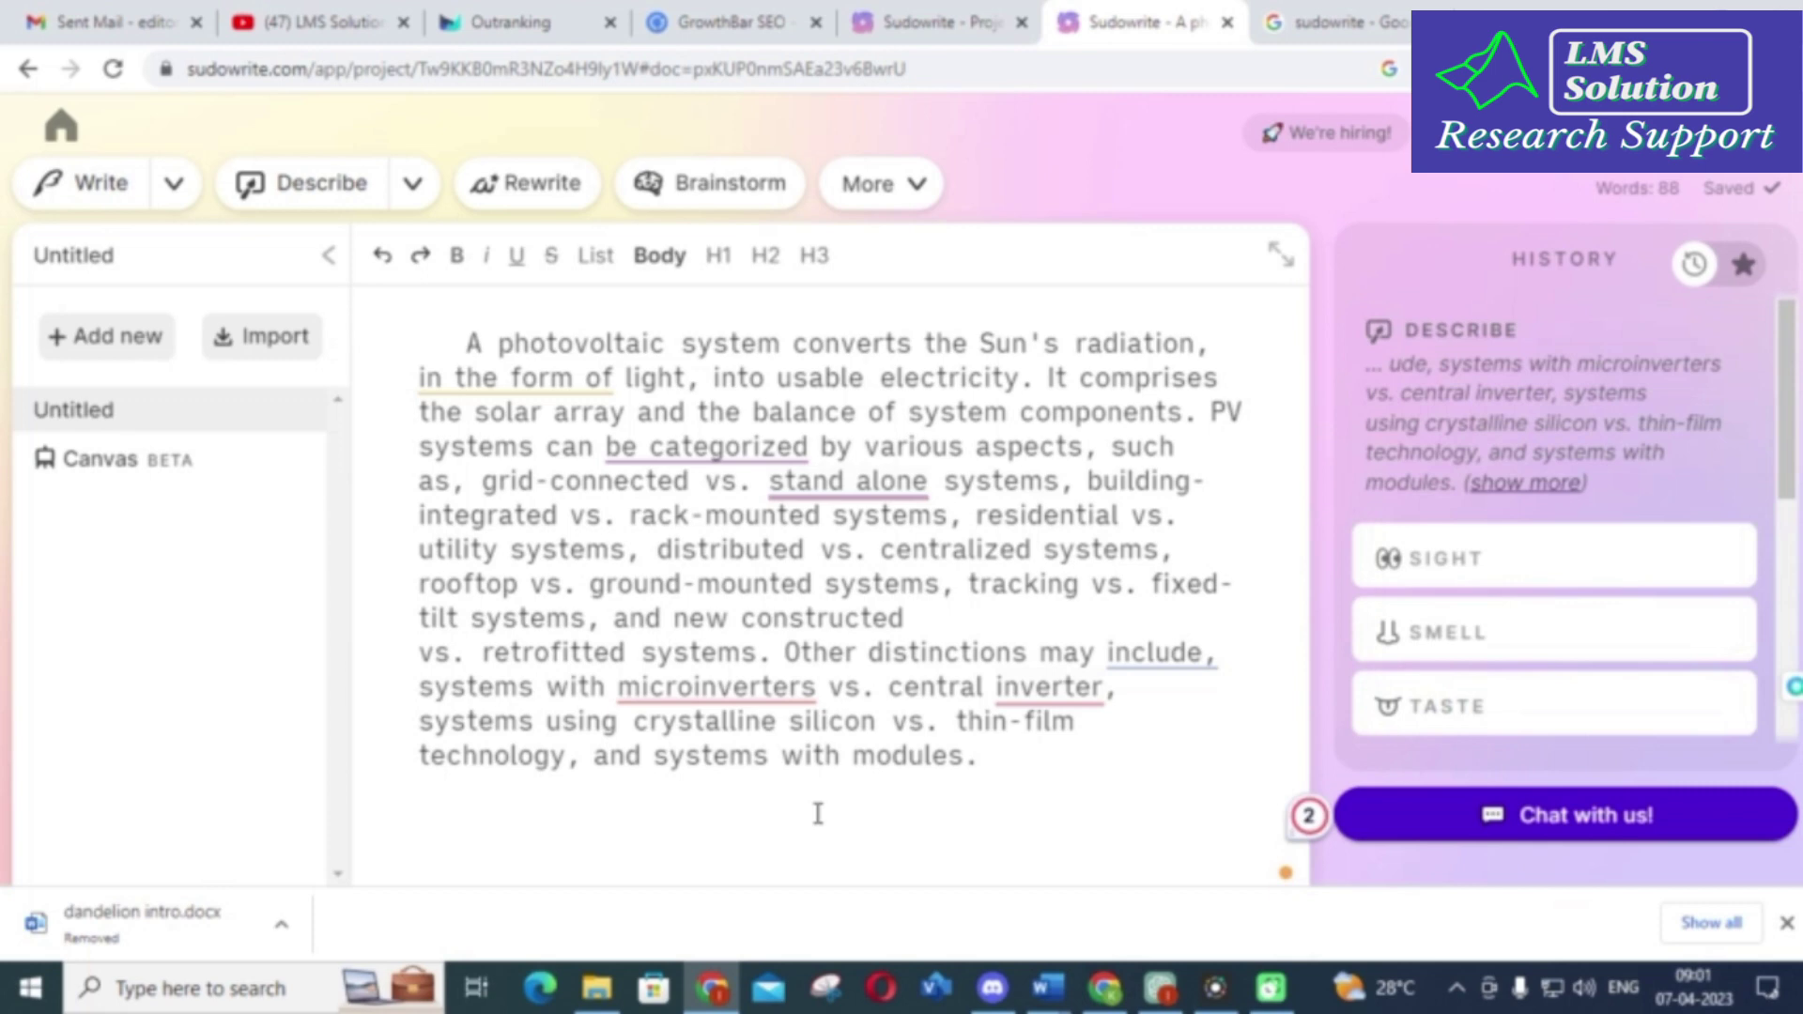
{"action": "scroll", "coordinate": [1728, 394], "scroll_direction": "down", "scroll_amount": 5}
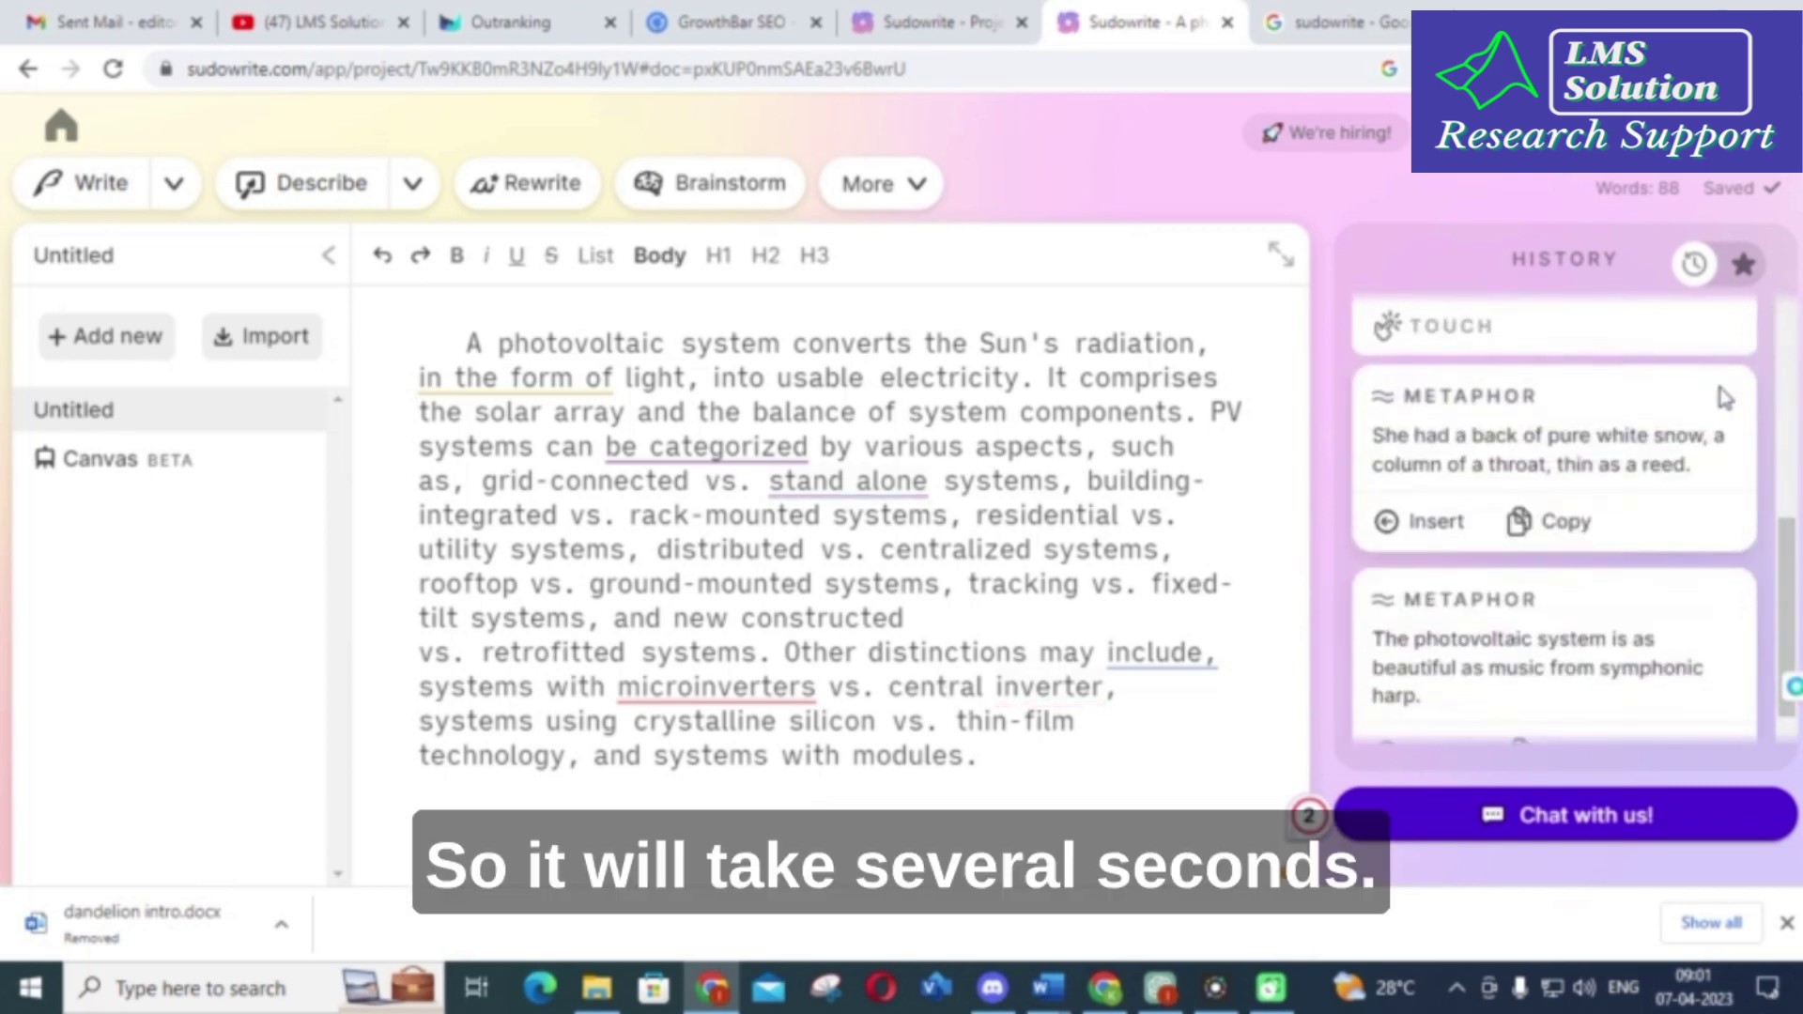
{"action": "scroll", "coordinate": [1715, 374], "scroll_direction": "up", "scroll_amount": 8}
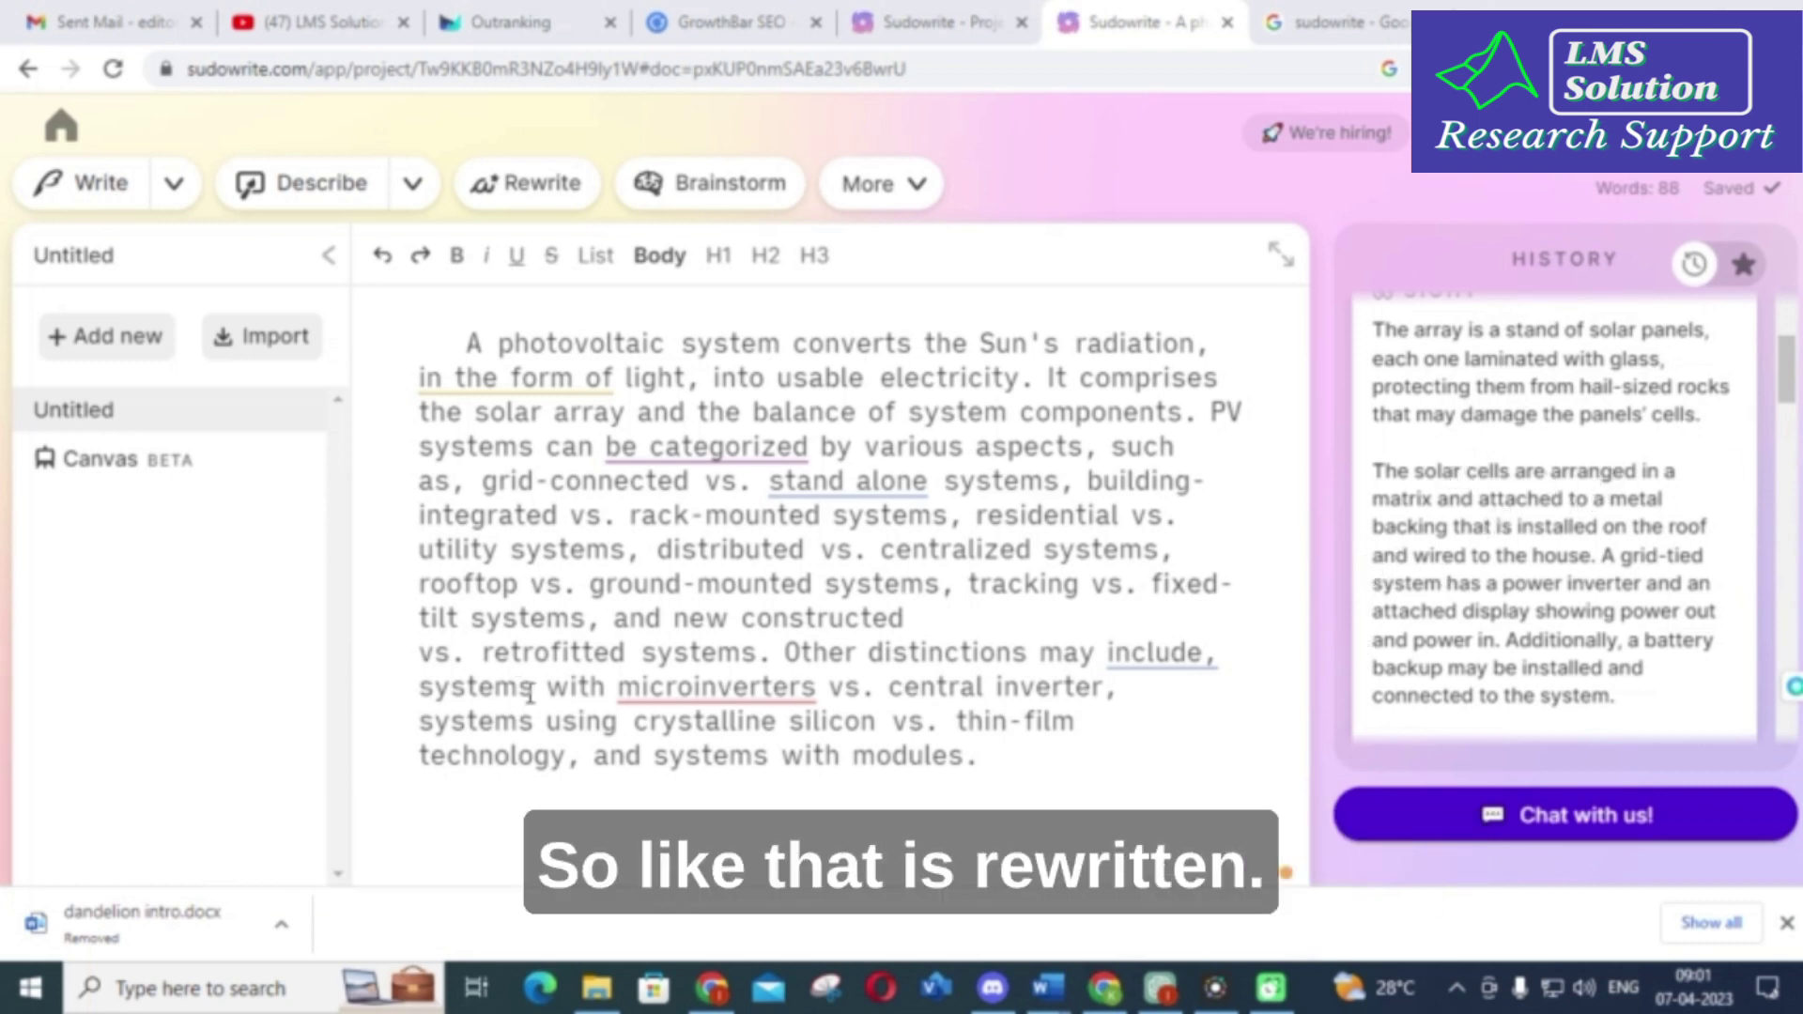
{"action": "left_click_drag", "start_coordinate": [467, 343], "coordinate": [1004, 768]}
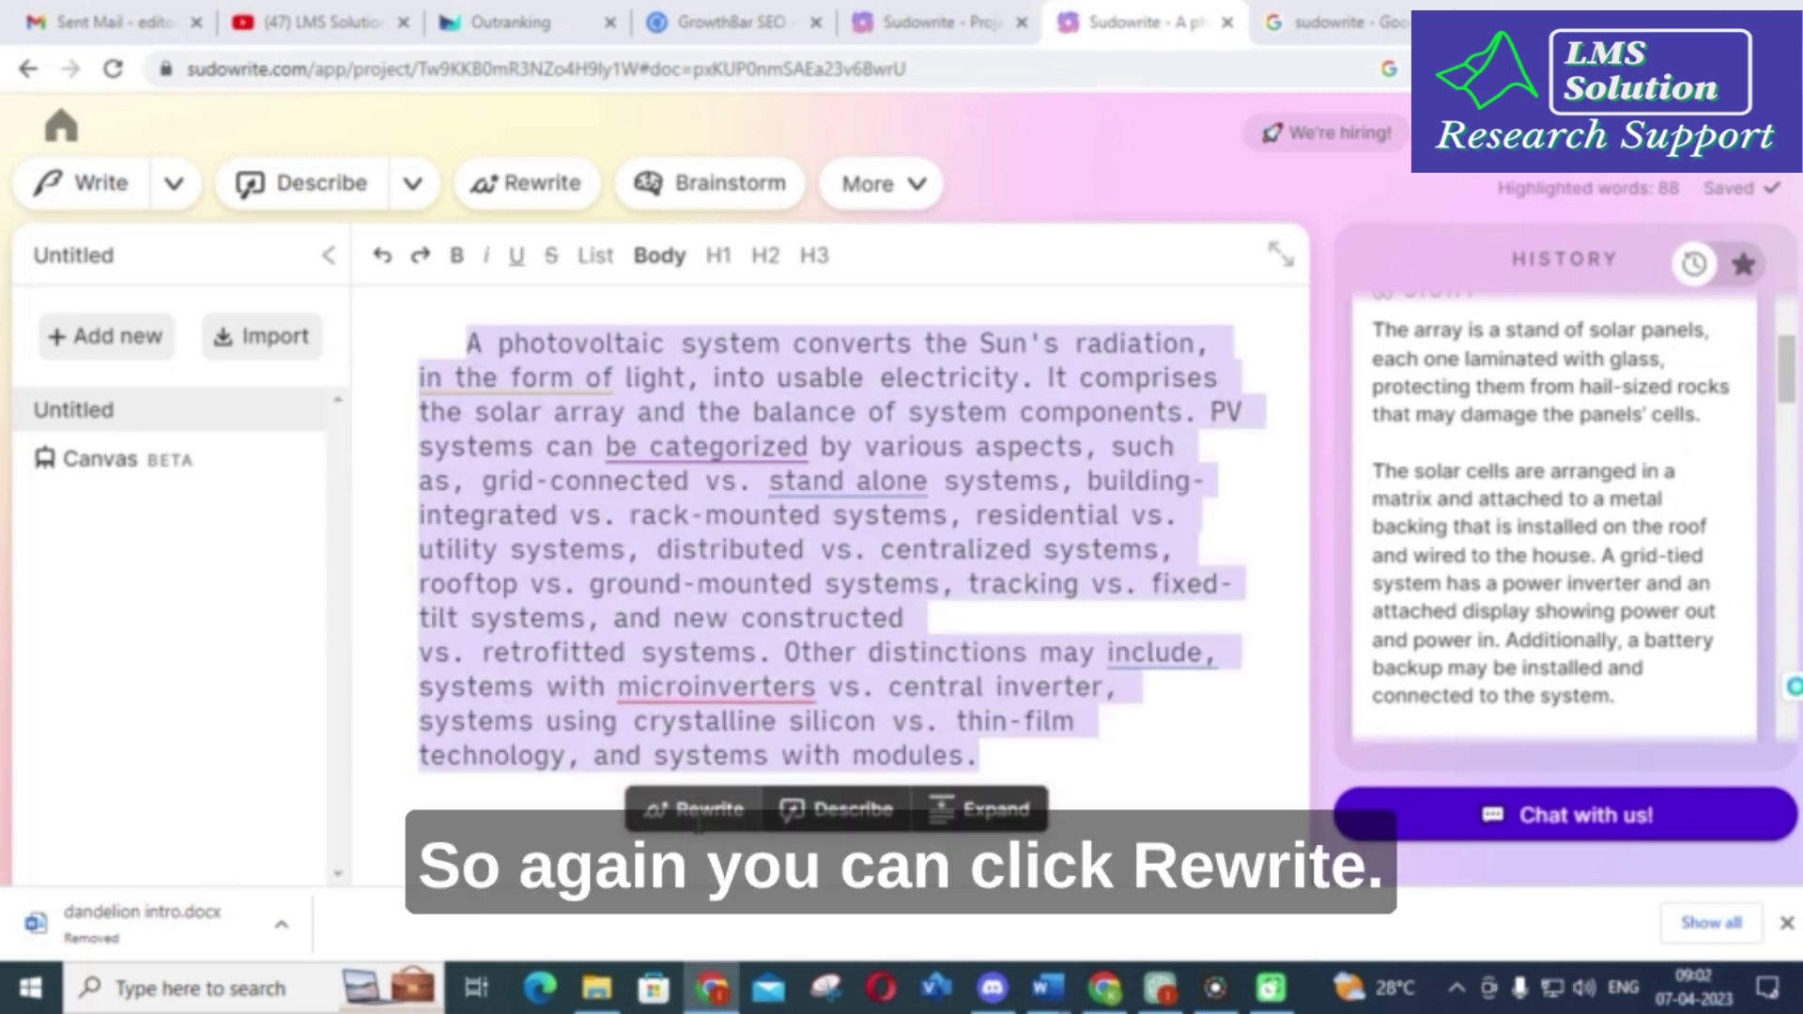
- Rewrite the paragraph with Rephrase and browse the rephrased versions in the history
{"action": "left_click", "coordinate": [702, 809]}
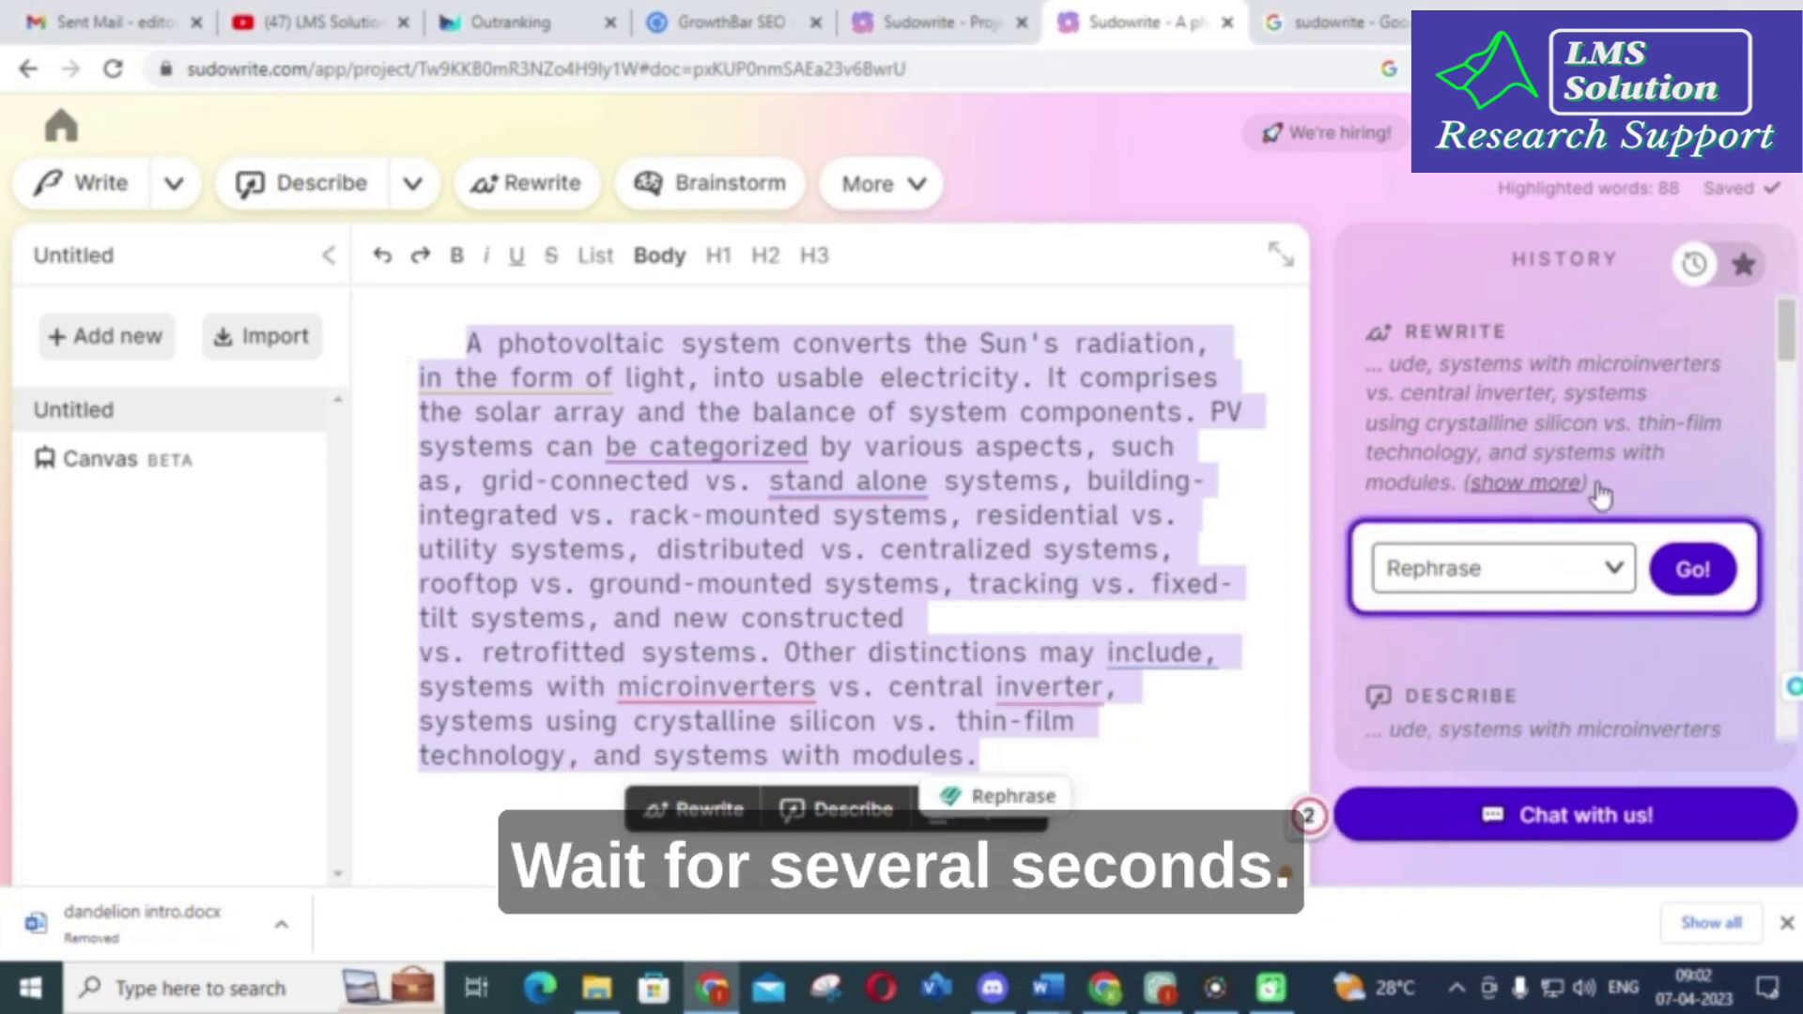
{"action": "left_click", "coordinate": [1701, 574]}
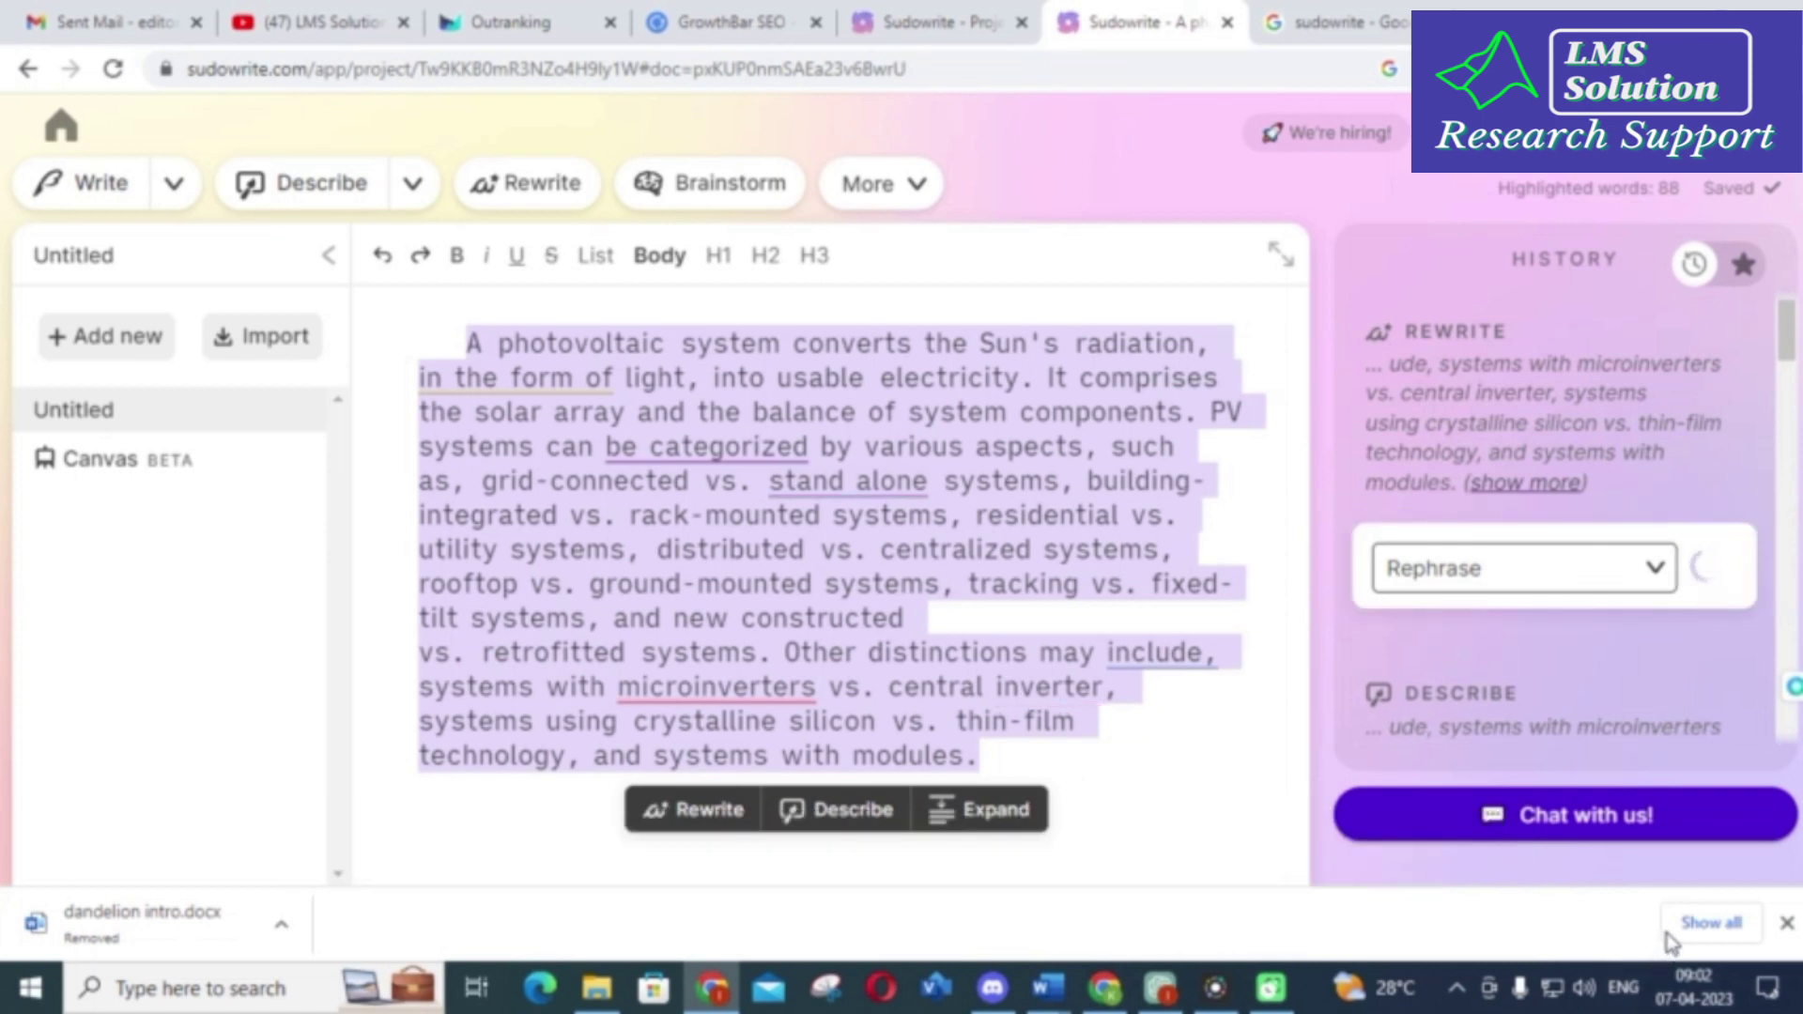
{"action": "scroll", "coordinate": [1562, 610], "scroll_direction": "down", "scroll_amount": 4}
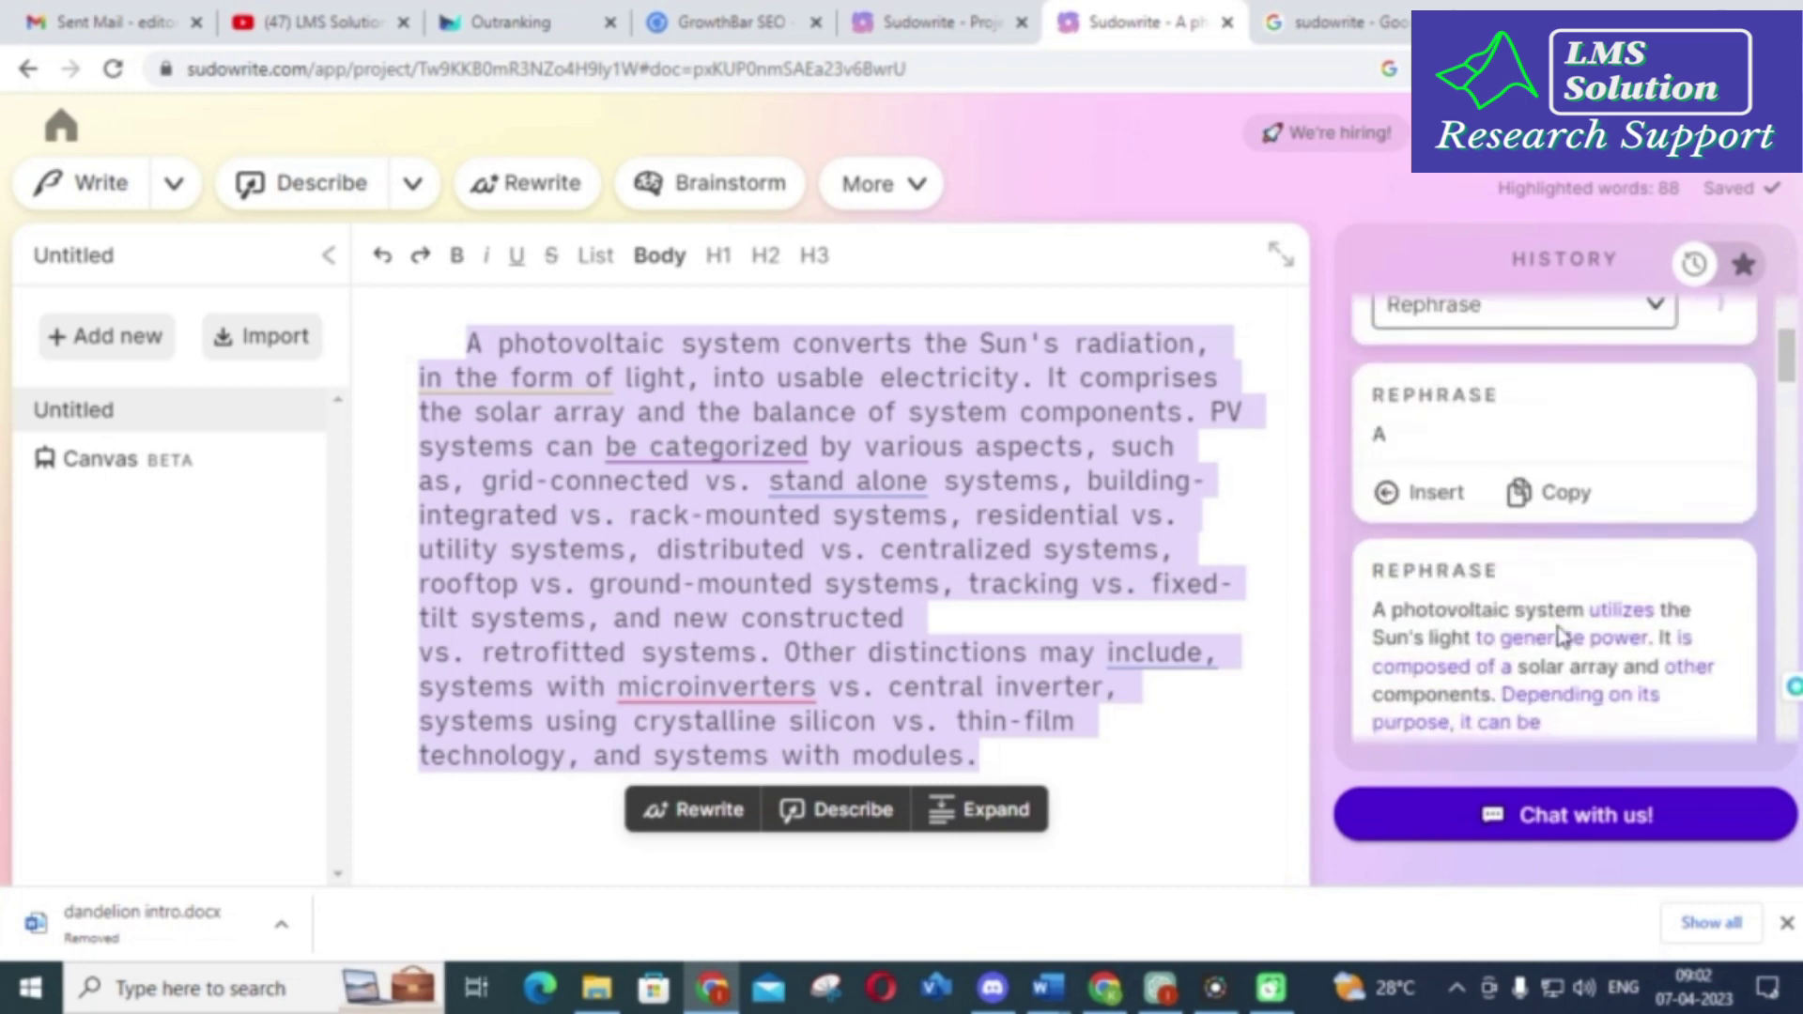
{"action": "scroll", "coordinate": [1561, 563], "scroll_direction": "down", "scroll_amount": 2}
{"action": "scroll", "coordinate": [1564, 568], "scroll_direction": "up", "scroll_amount": 3}
{"action": "scroll", "coordinate": [1575, 566], "scroll_direction": "down", "scroll_amount": 2}
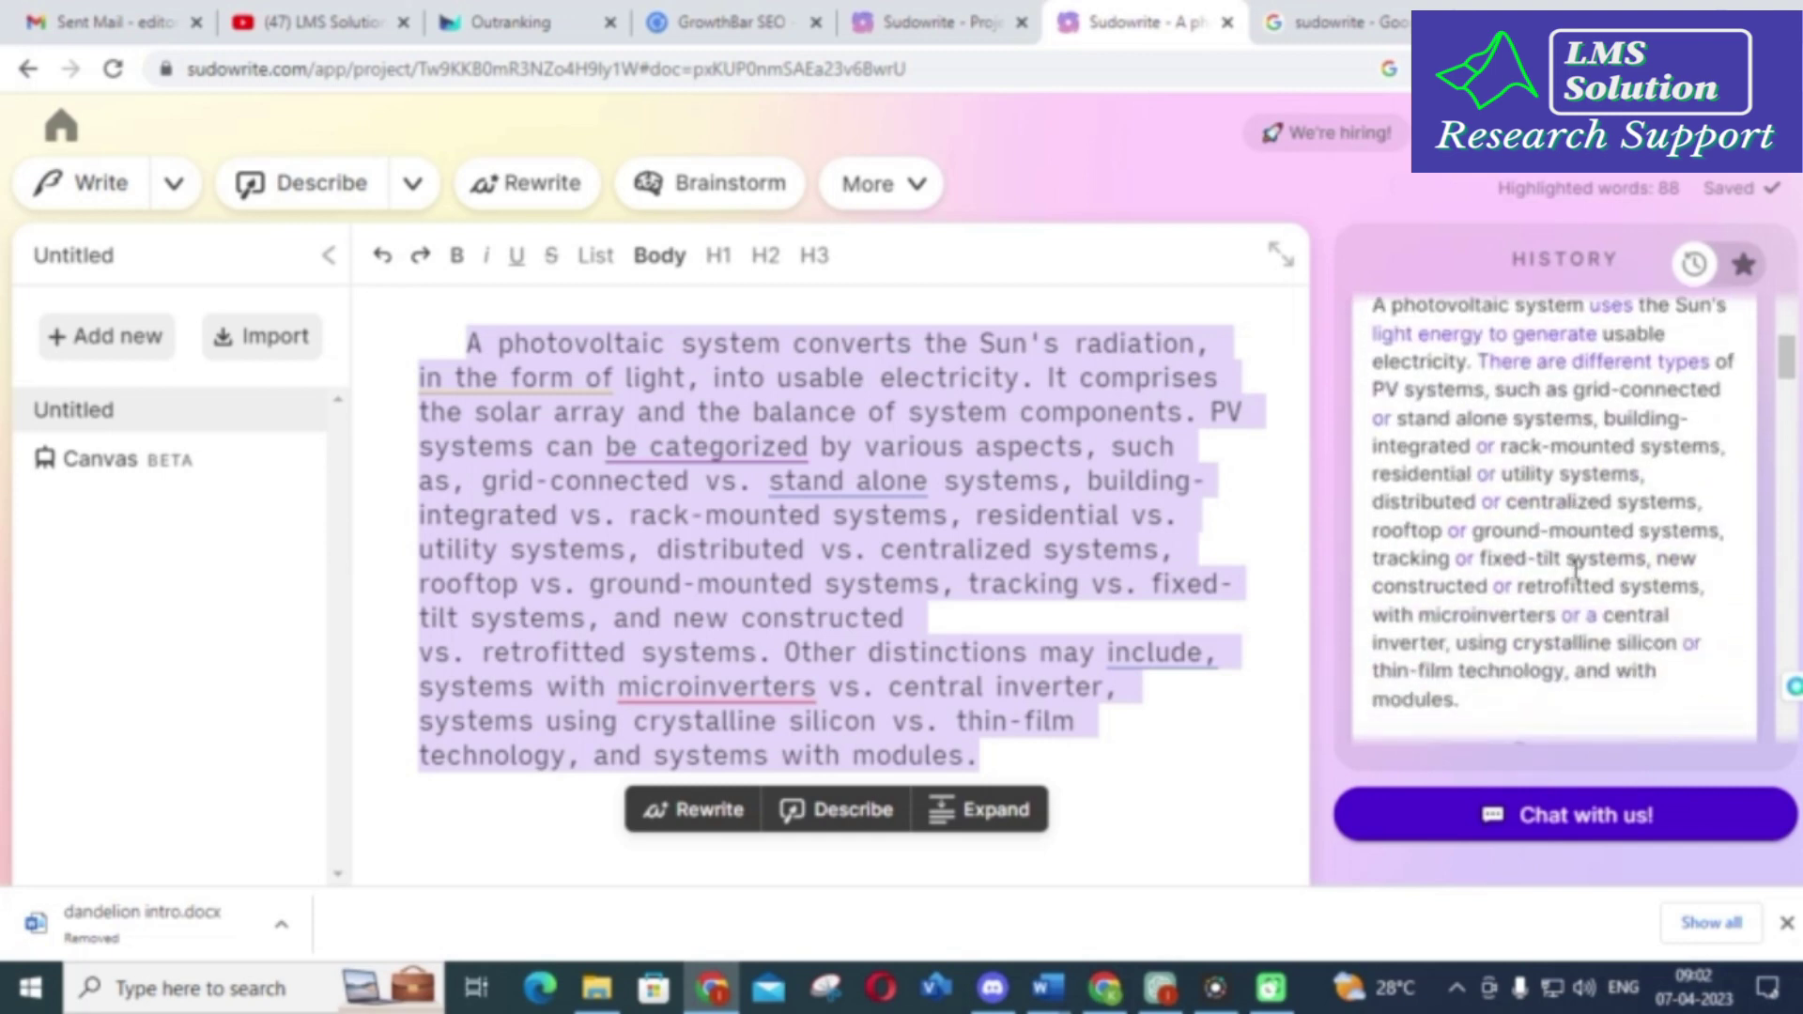
{"action": "scroll", "coordinate": [1575, 567], "scroll_direction": "up", "scroll_amount": 2}
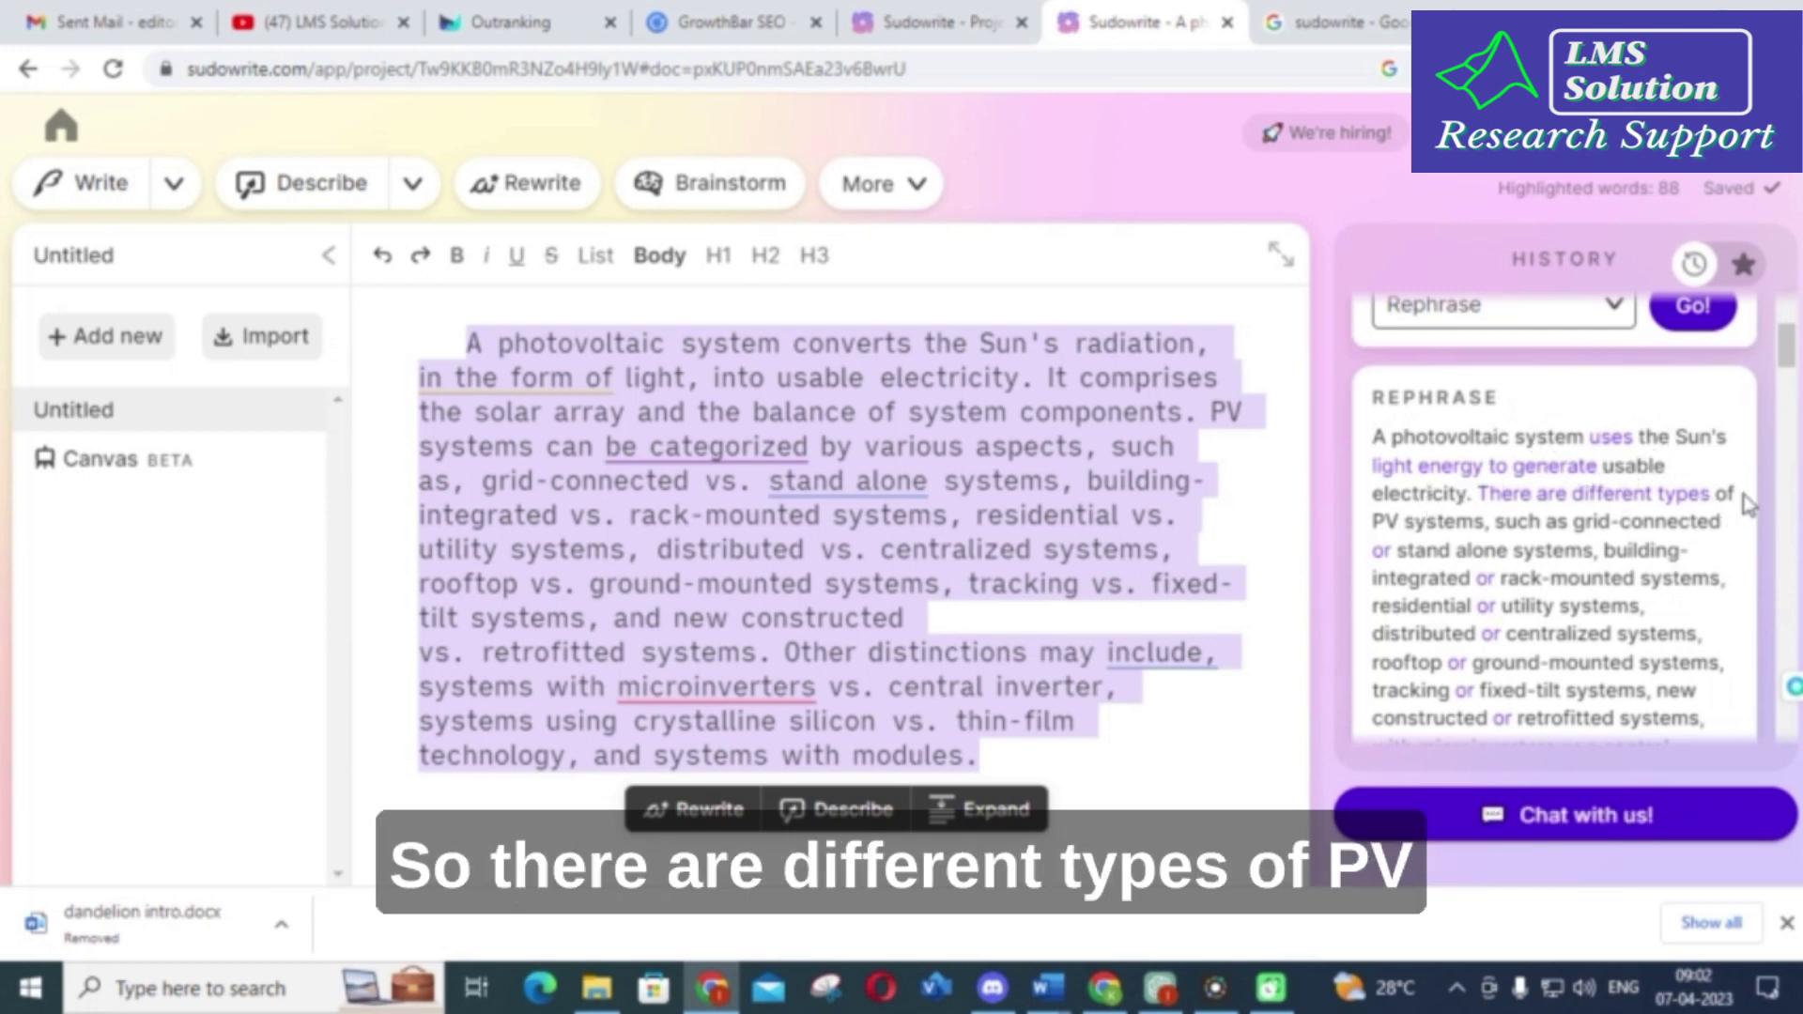
{"action": "scroll", "coordinate": [1548, 530], "scroll_direction": "down", "scroll_amount": 4}
{"action": "scroll", "coordinate": [1533, 532], "scroll_direction": "down", "scroll_amount": 5}
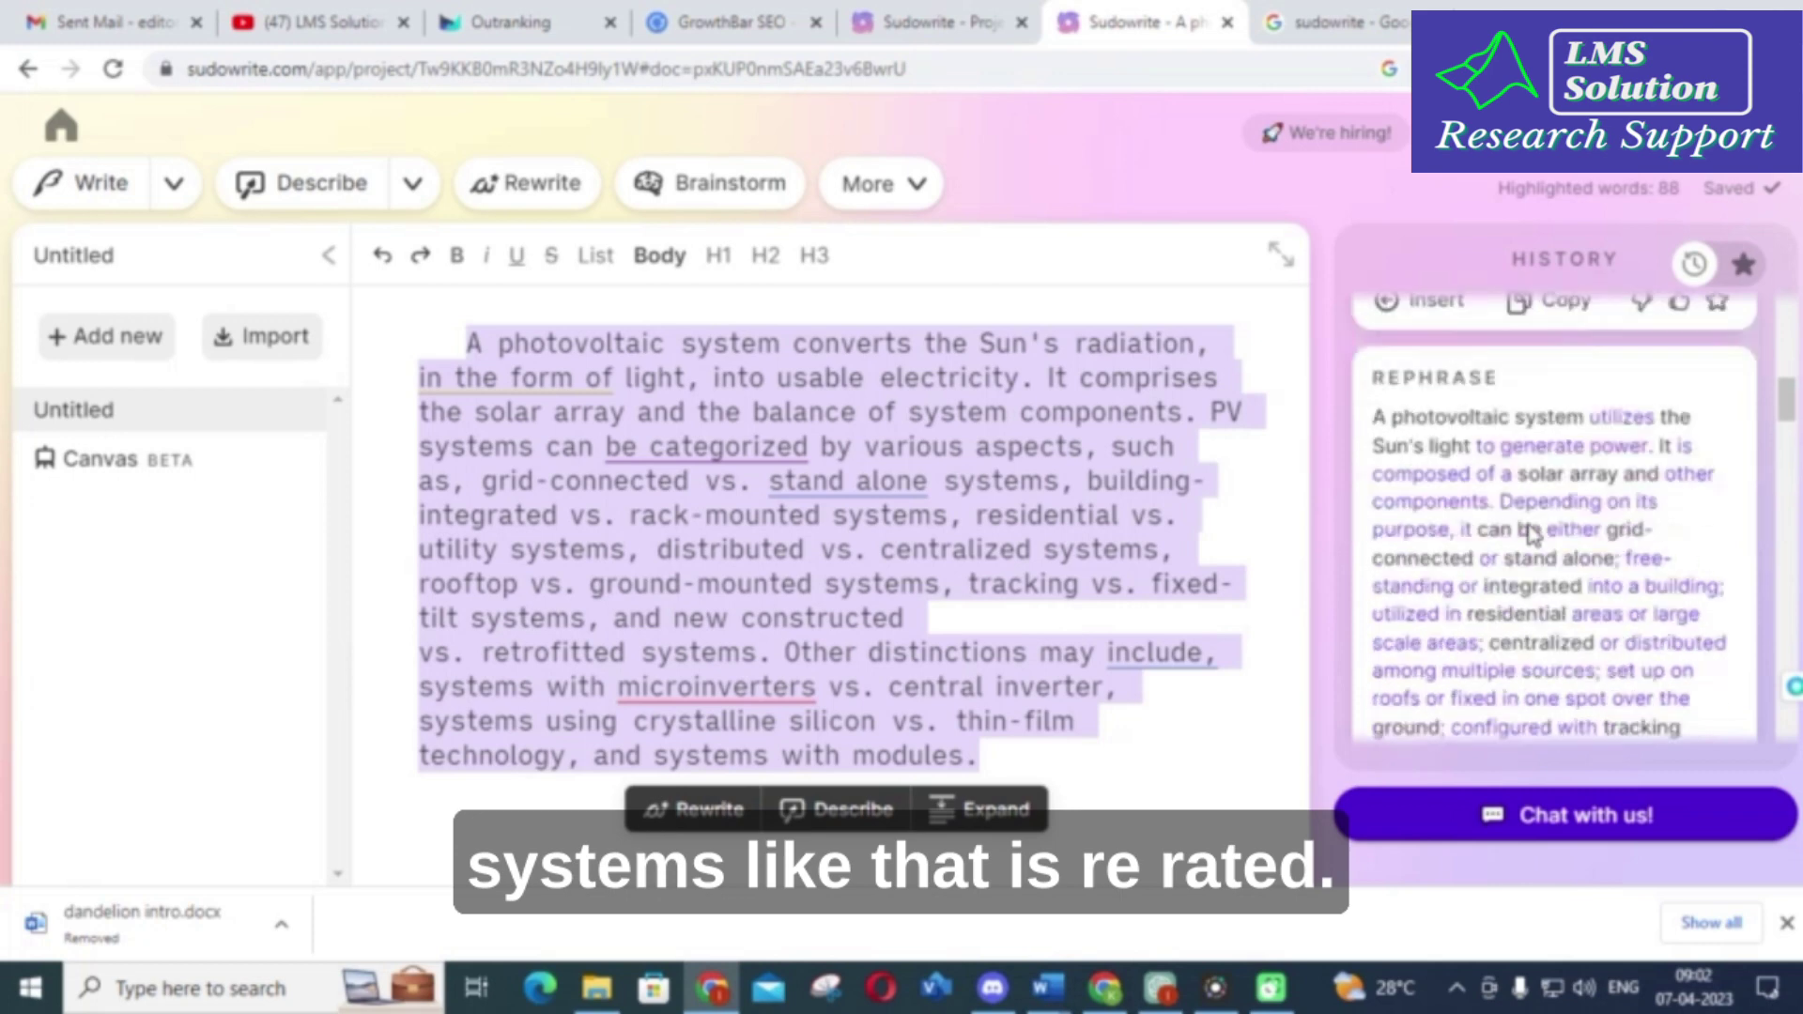
{"action": "scroll", "coordinate": [1482, 489], "scroll_direction": "up", "scroll_amount": 8}
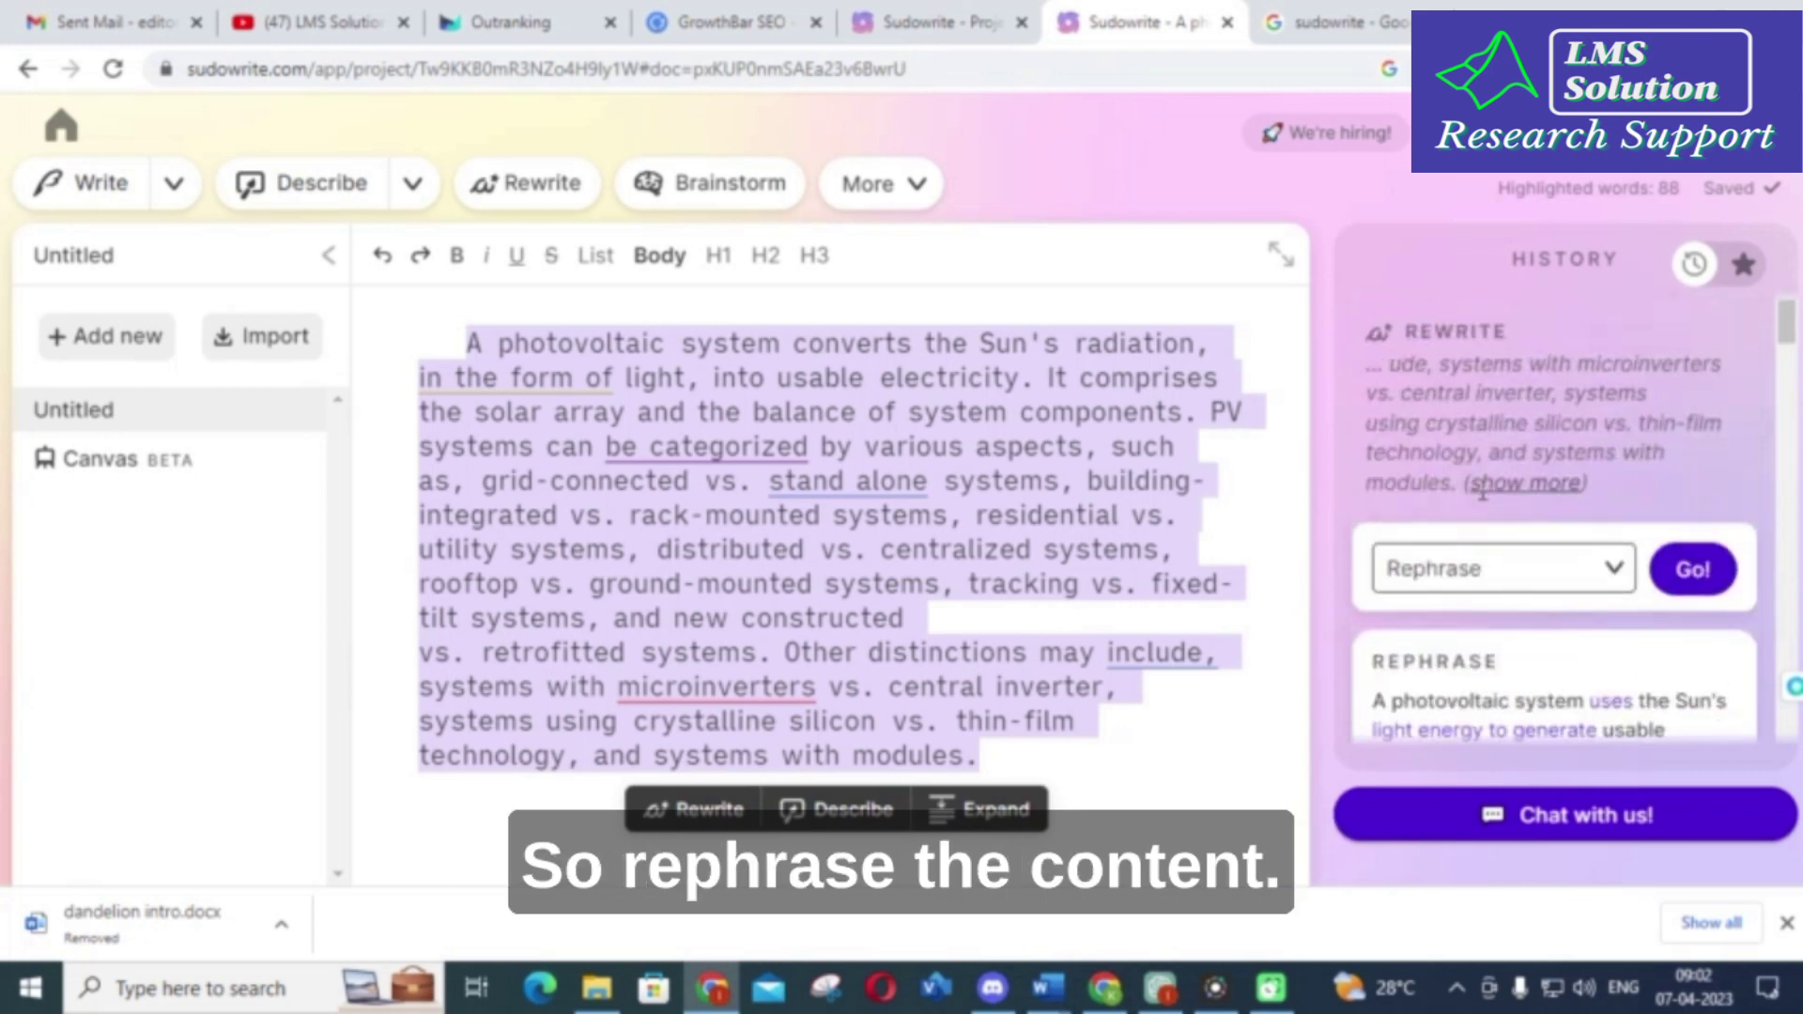
{"action": "scroll", "coordinate": [1475, 498], "scroll_direction": "down", "scroll_amount": 6}
{"action": "scroll", "coordinate": [1469, 505], "scroll_direction": "down", "scroll_amount": 4}
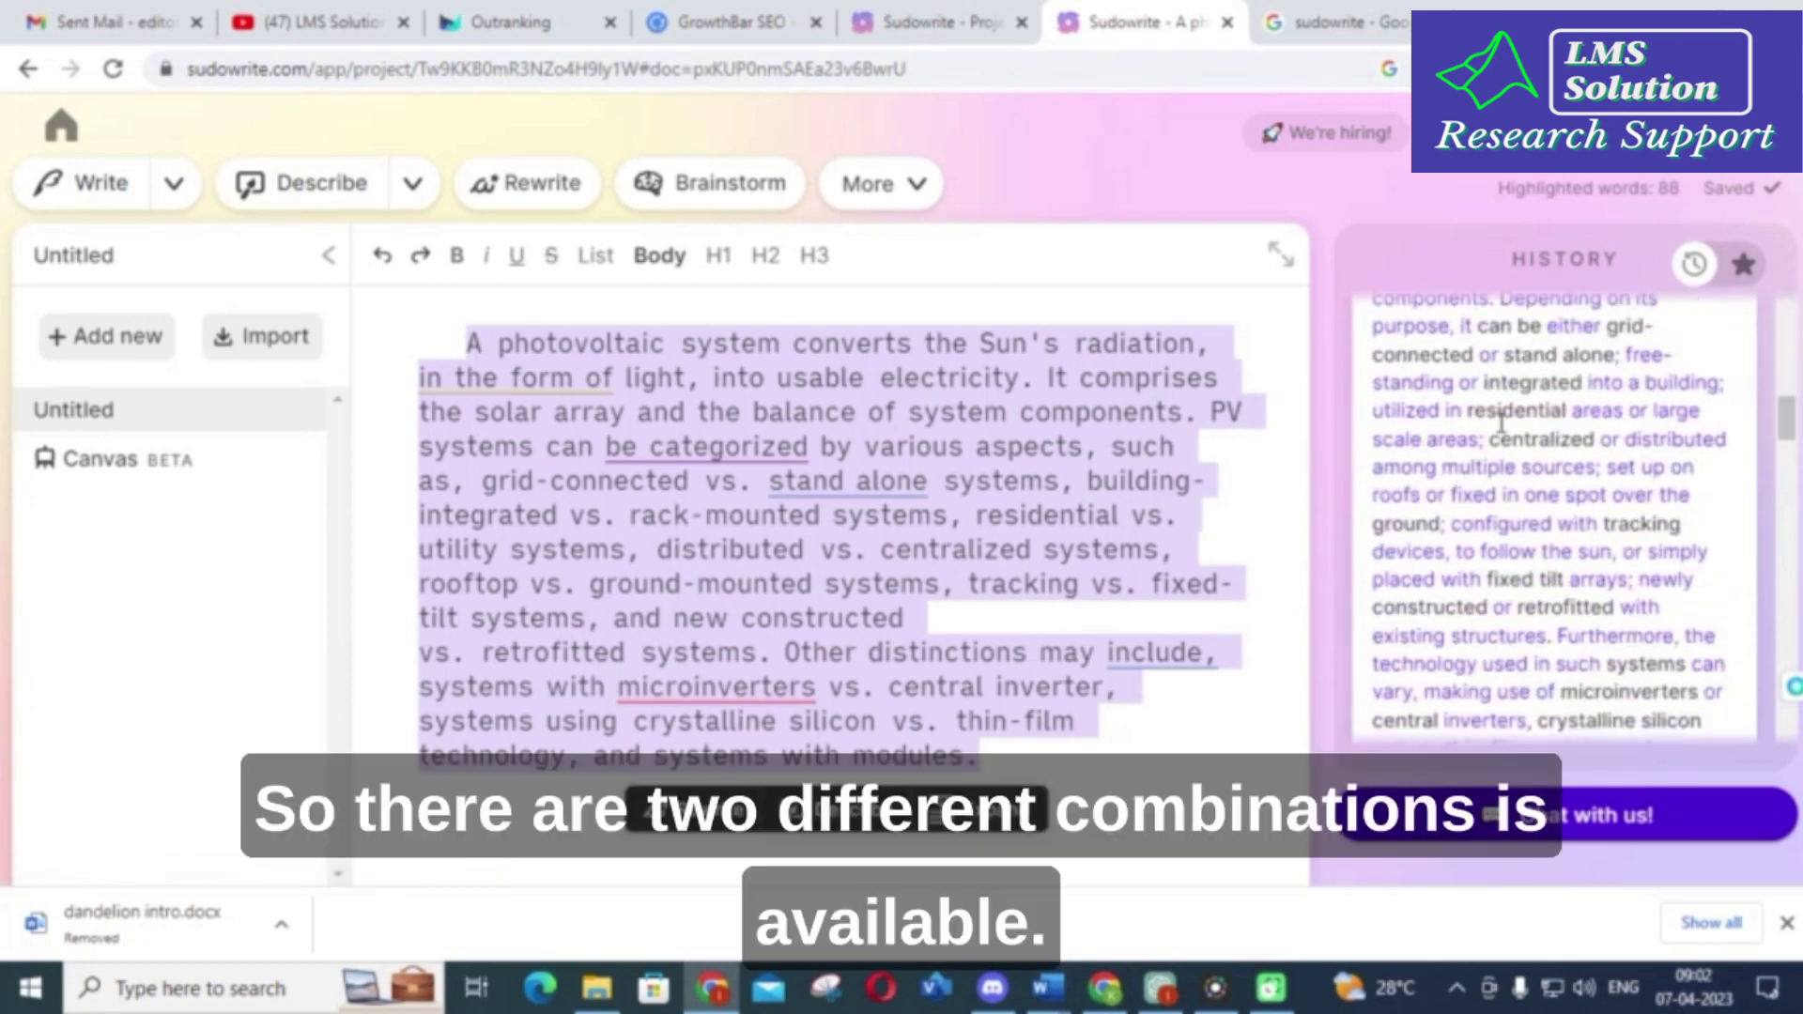
{"action": "scroll", "coordinate": [1434, 545], "scroll_direction": "up", "scroll_amount": 8}
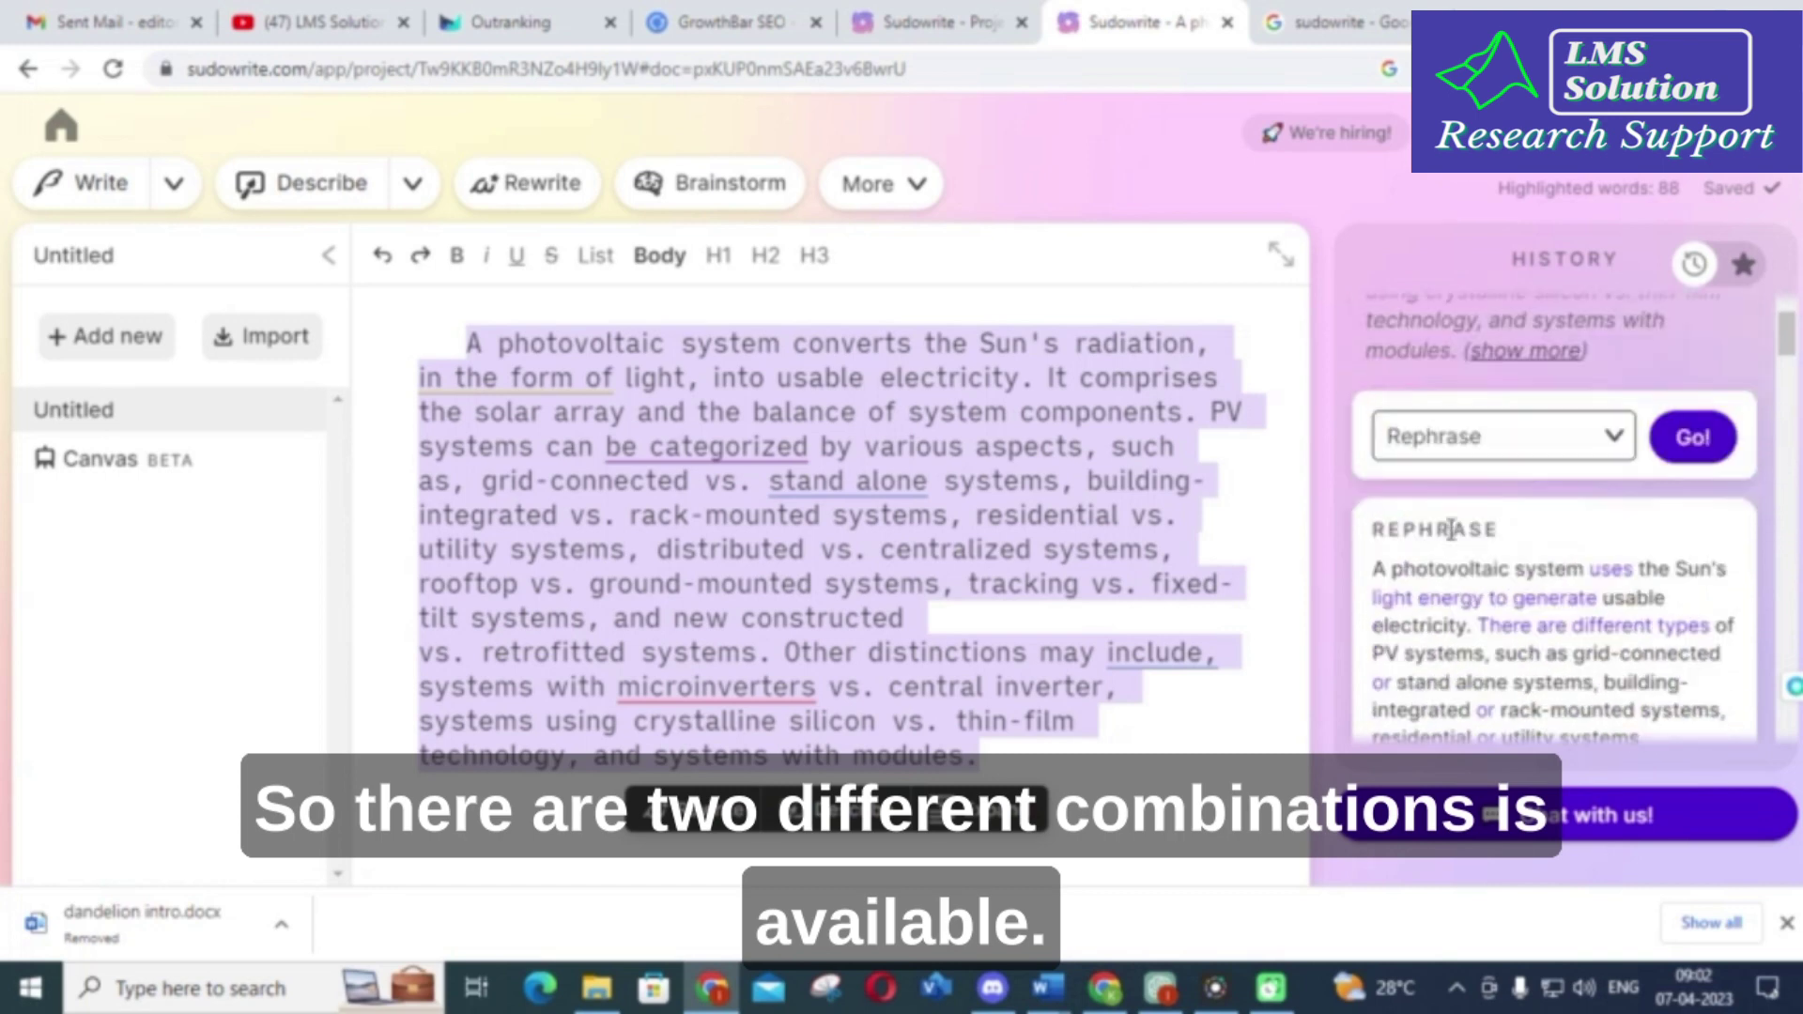
{"action": "scroll", "coordinate": [1465, 552], "scroll_direction": "down", "scroll_amount": 3}
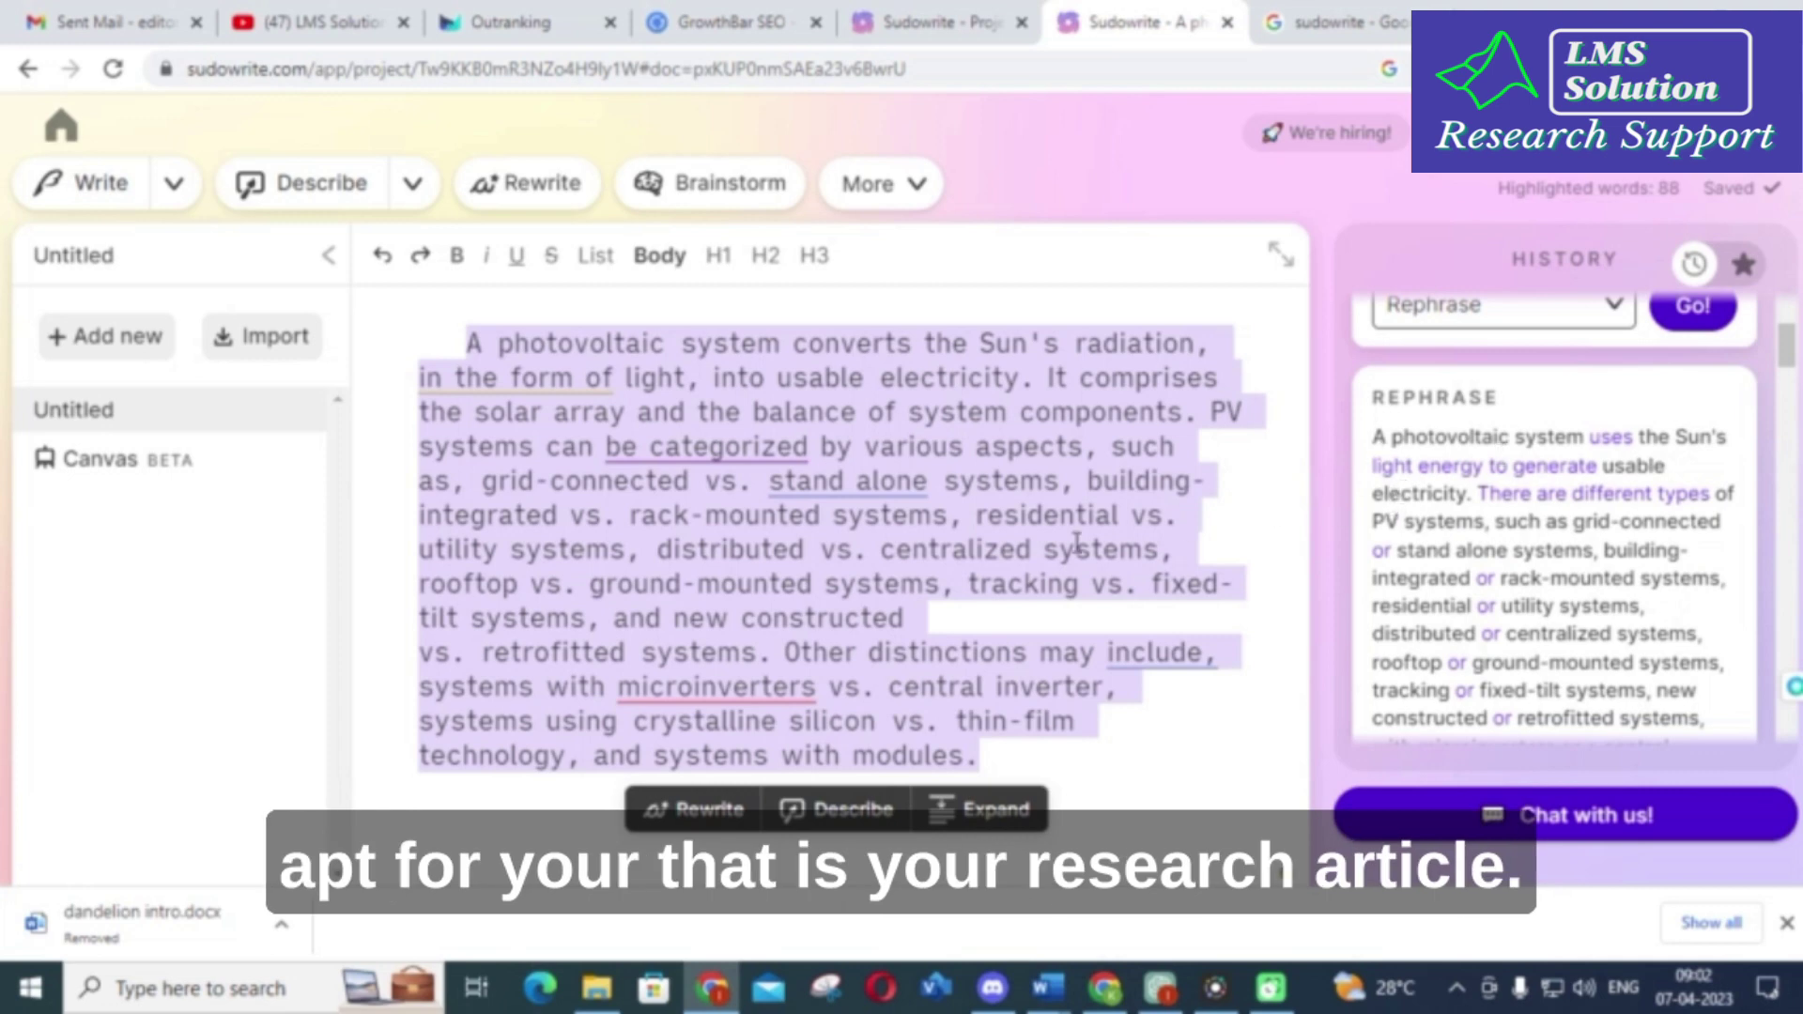
{"action": "left_click", "coordinate": [996, 829]}
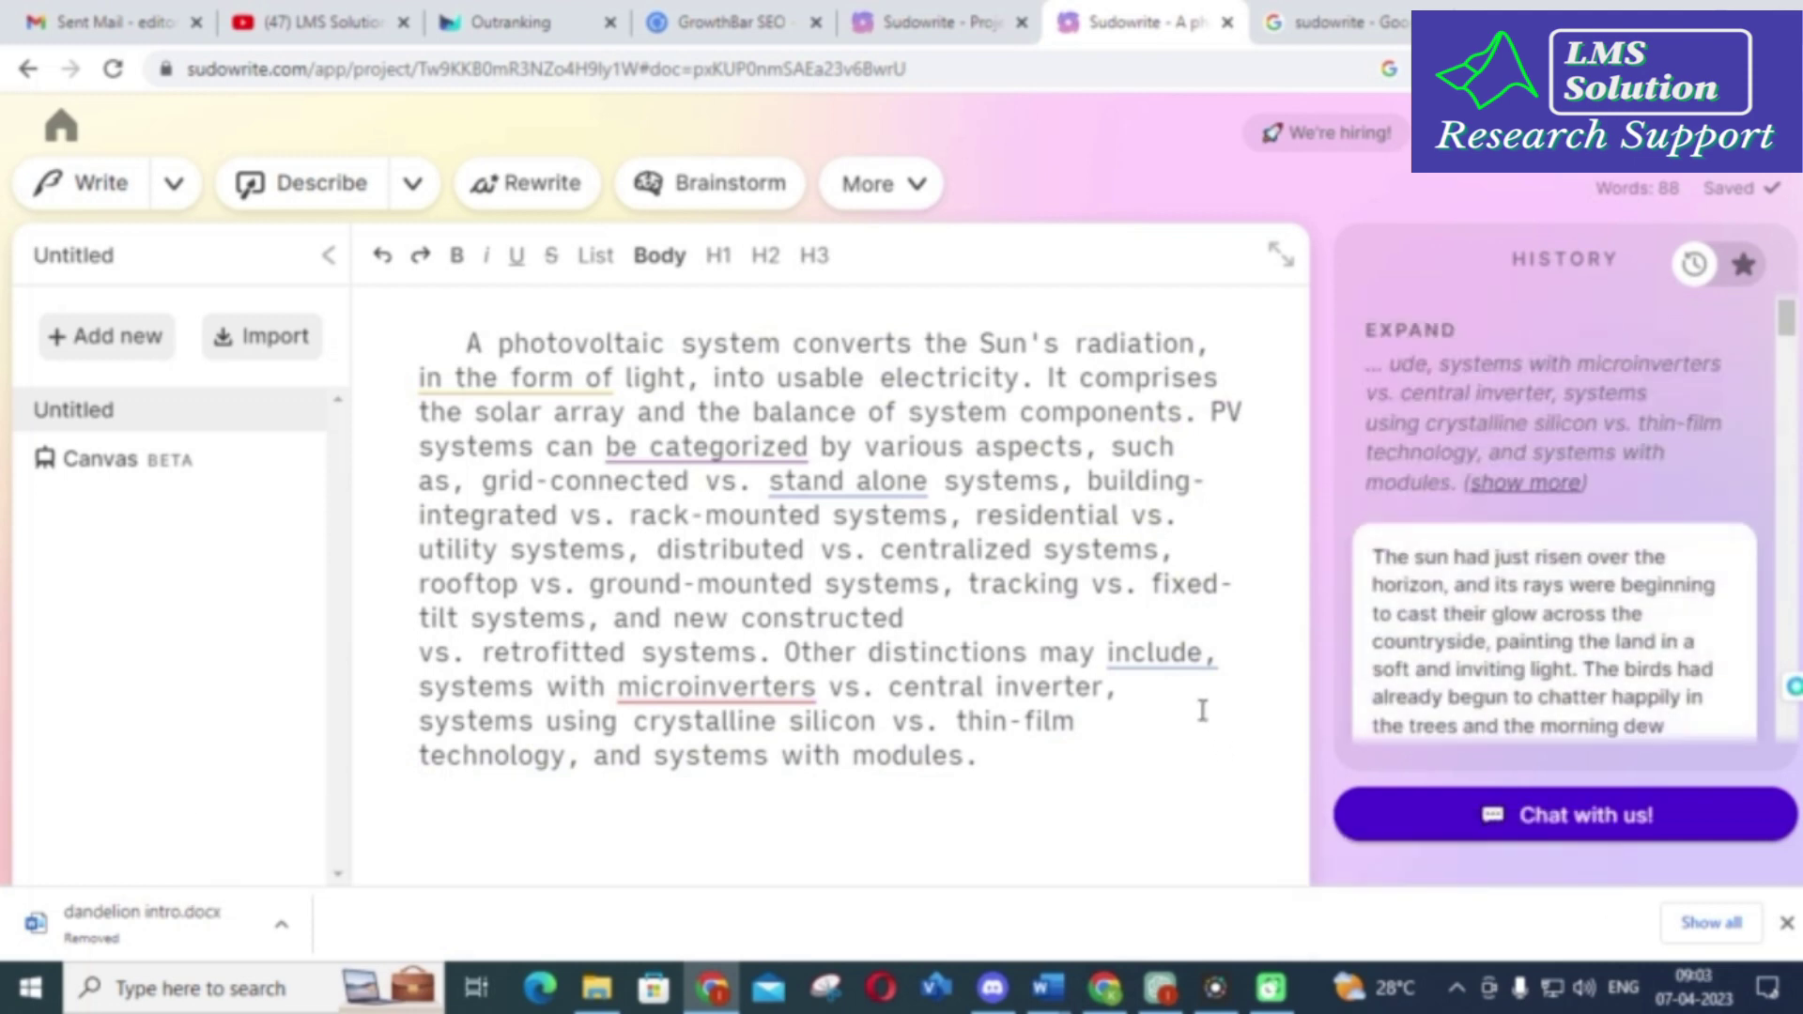
{"action": "scroll", "coordinate": [1711, 404], "scroll_direction": "down", "scroll_amount": 3}
{"action": "scroll", "coordinate": [1711, 404], "scroll_direction": "up", "scroll_amount": 1}
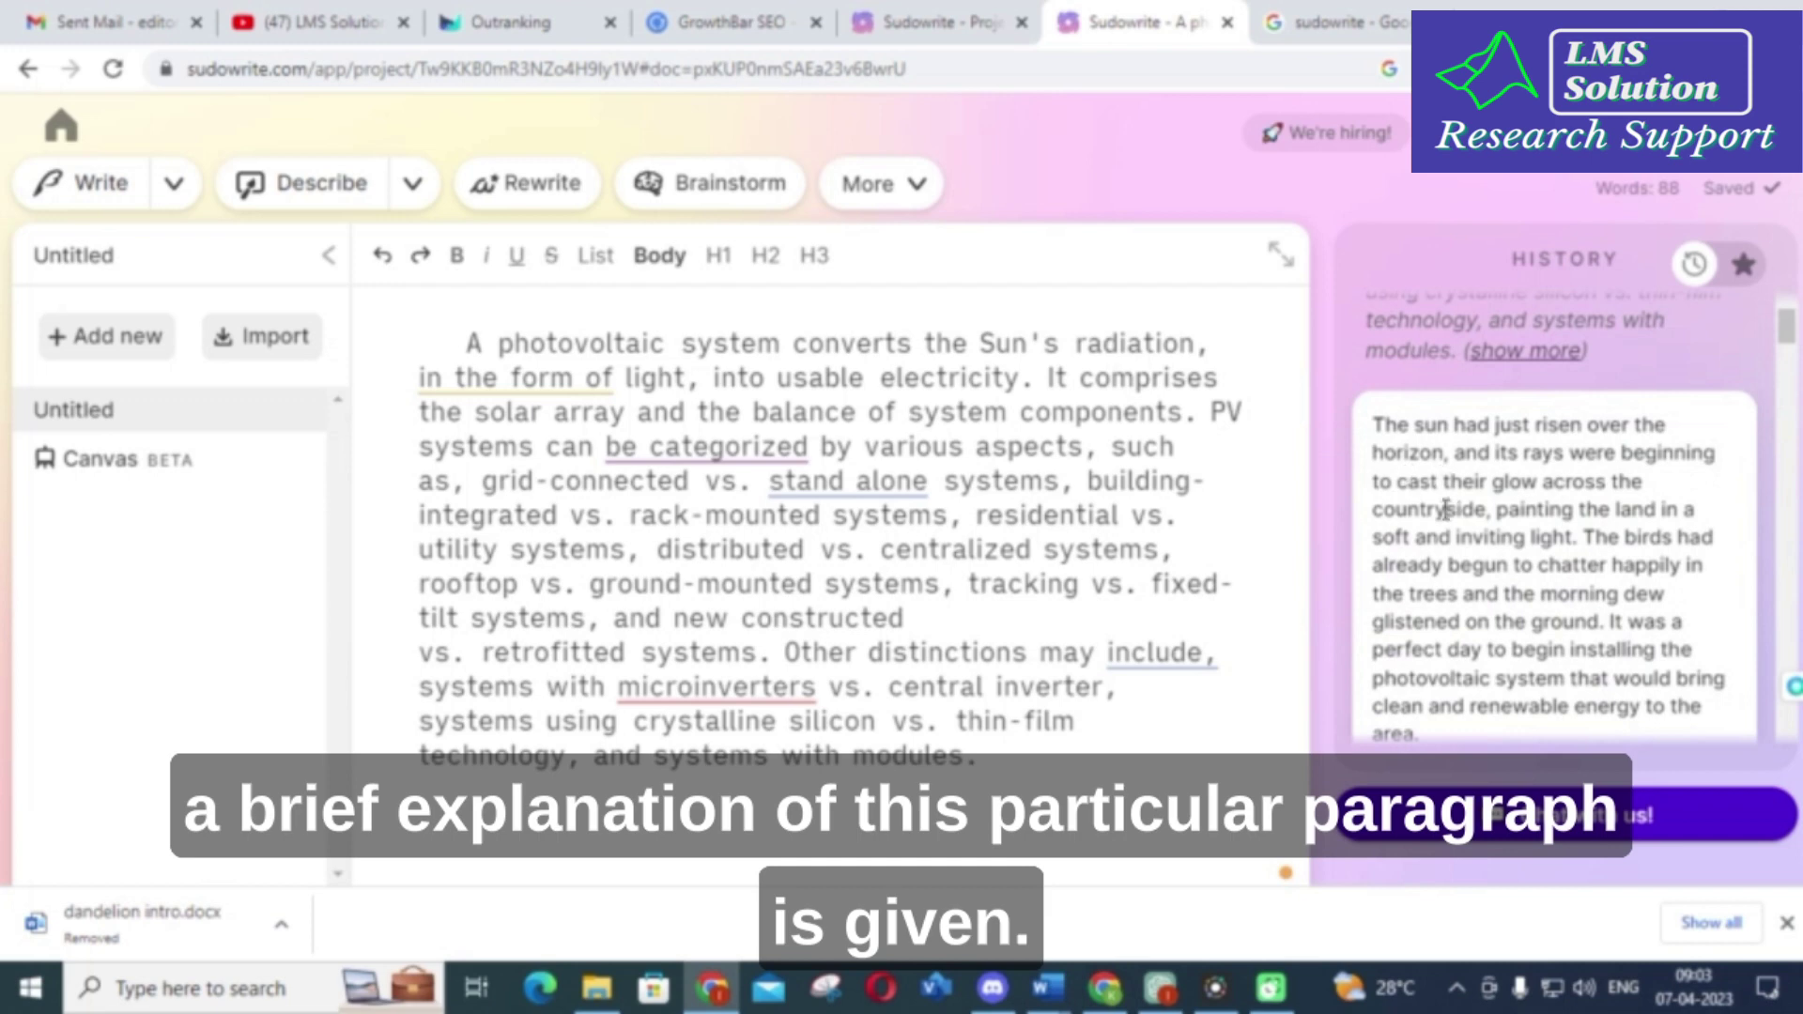
{"action": "scroll", "coordinate": [1395, 413], "scroll_direction": "down", "scroll_amount": 1}
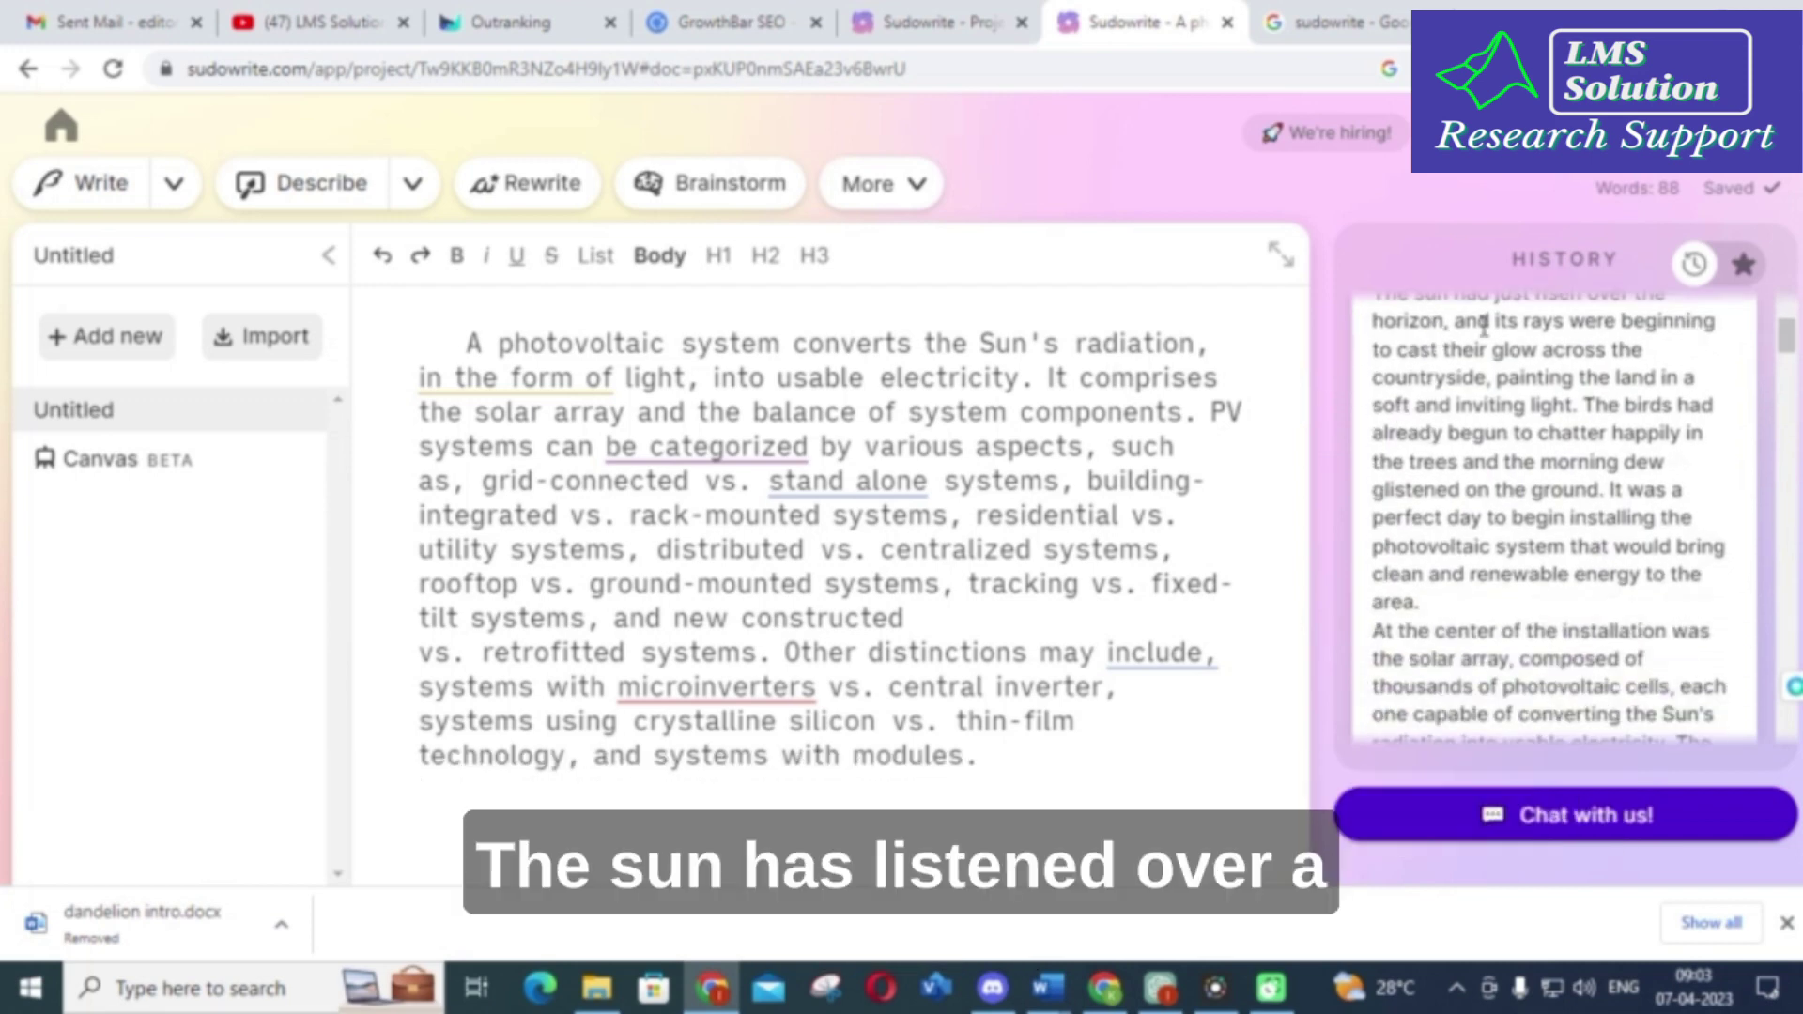
{"action": "scroll", "coordinate": [1552, 319], "scroll_direction": "up", "scroll_amount": 1}
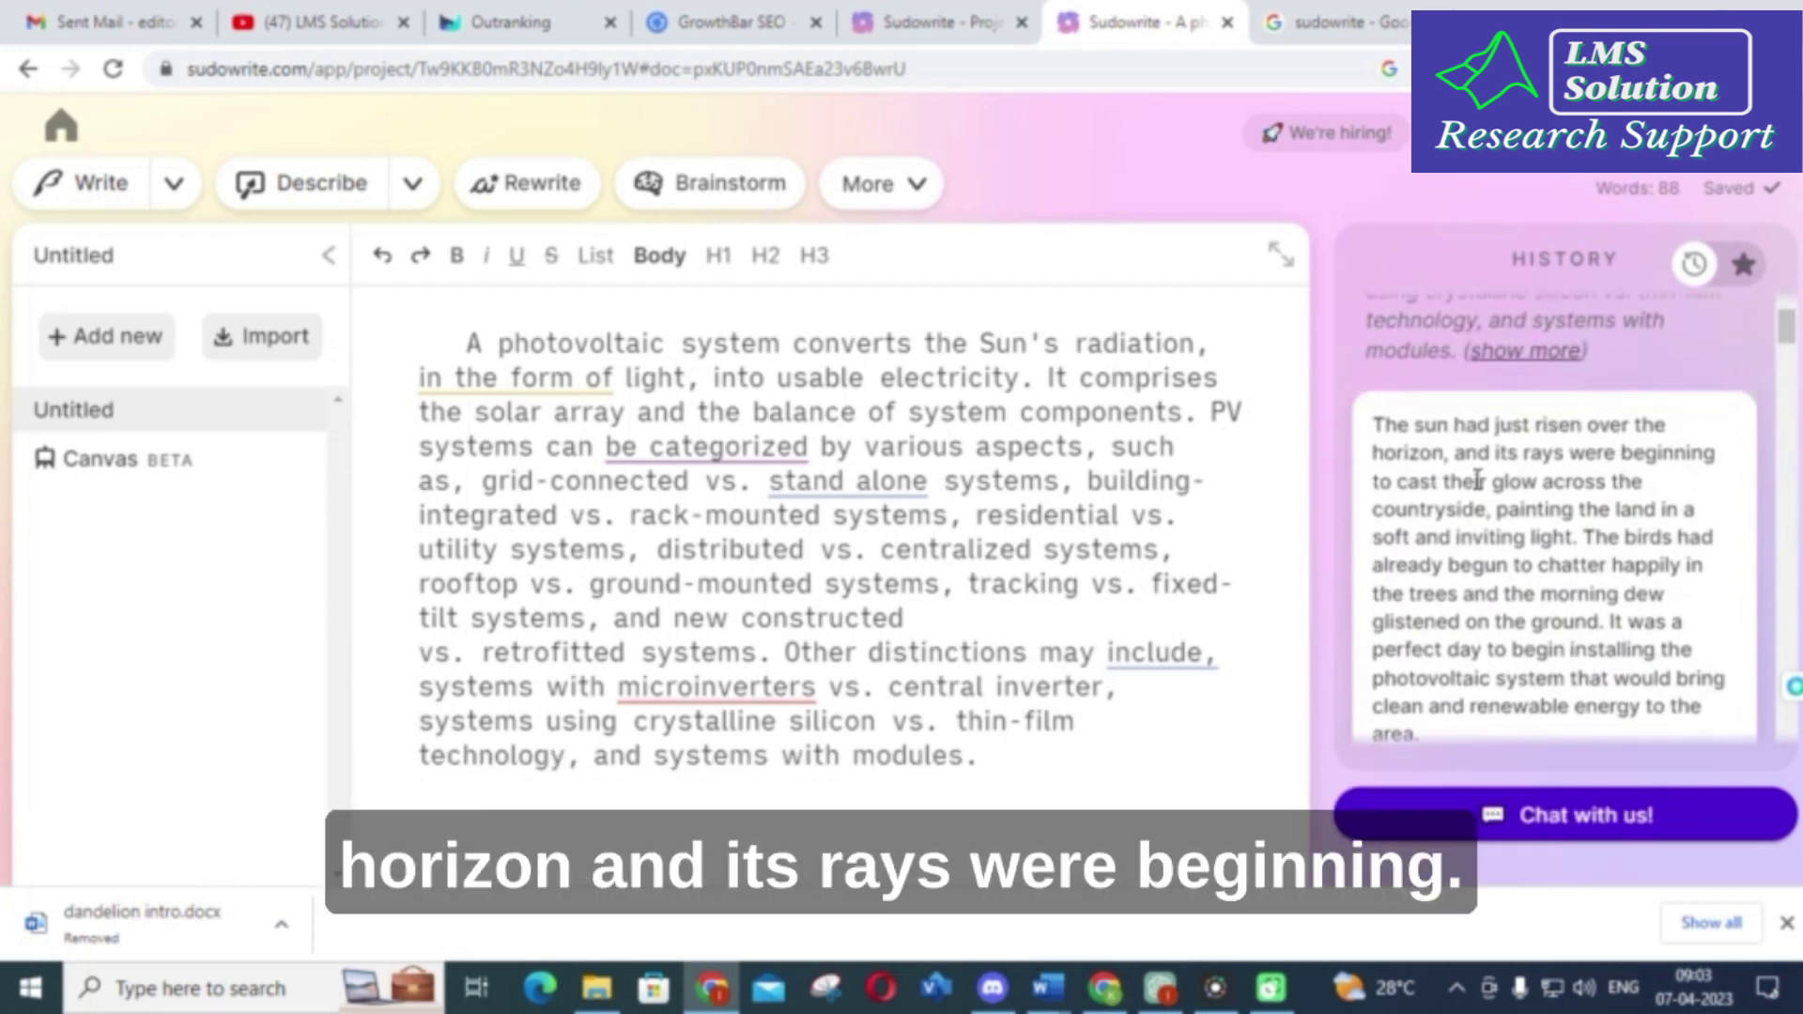
{"action": "scroll", "coordinate": [1612, 454], "scroll_direction": "down", "scroll_amount": 6}
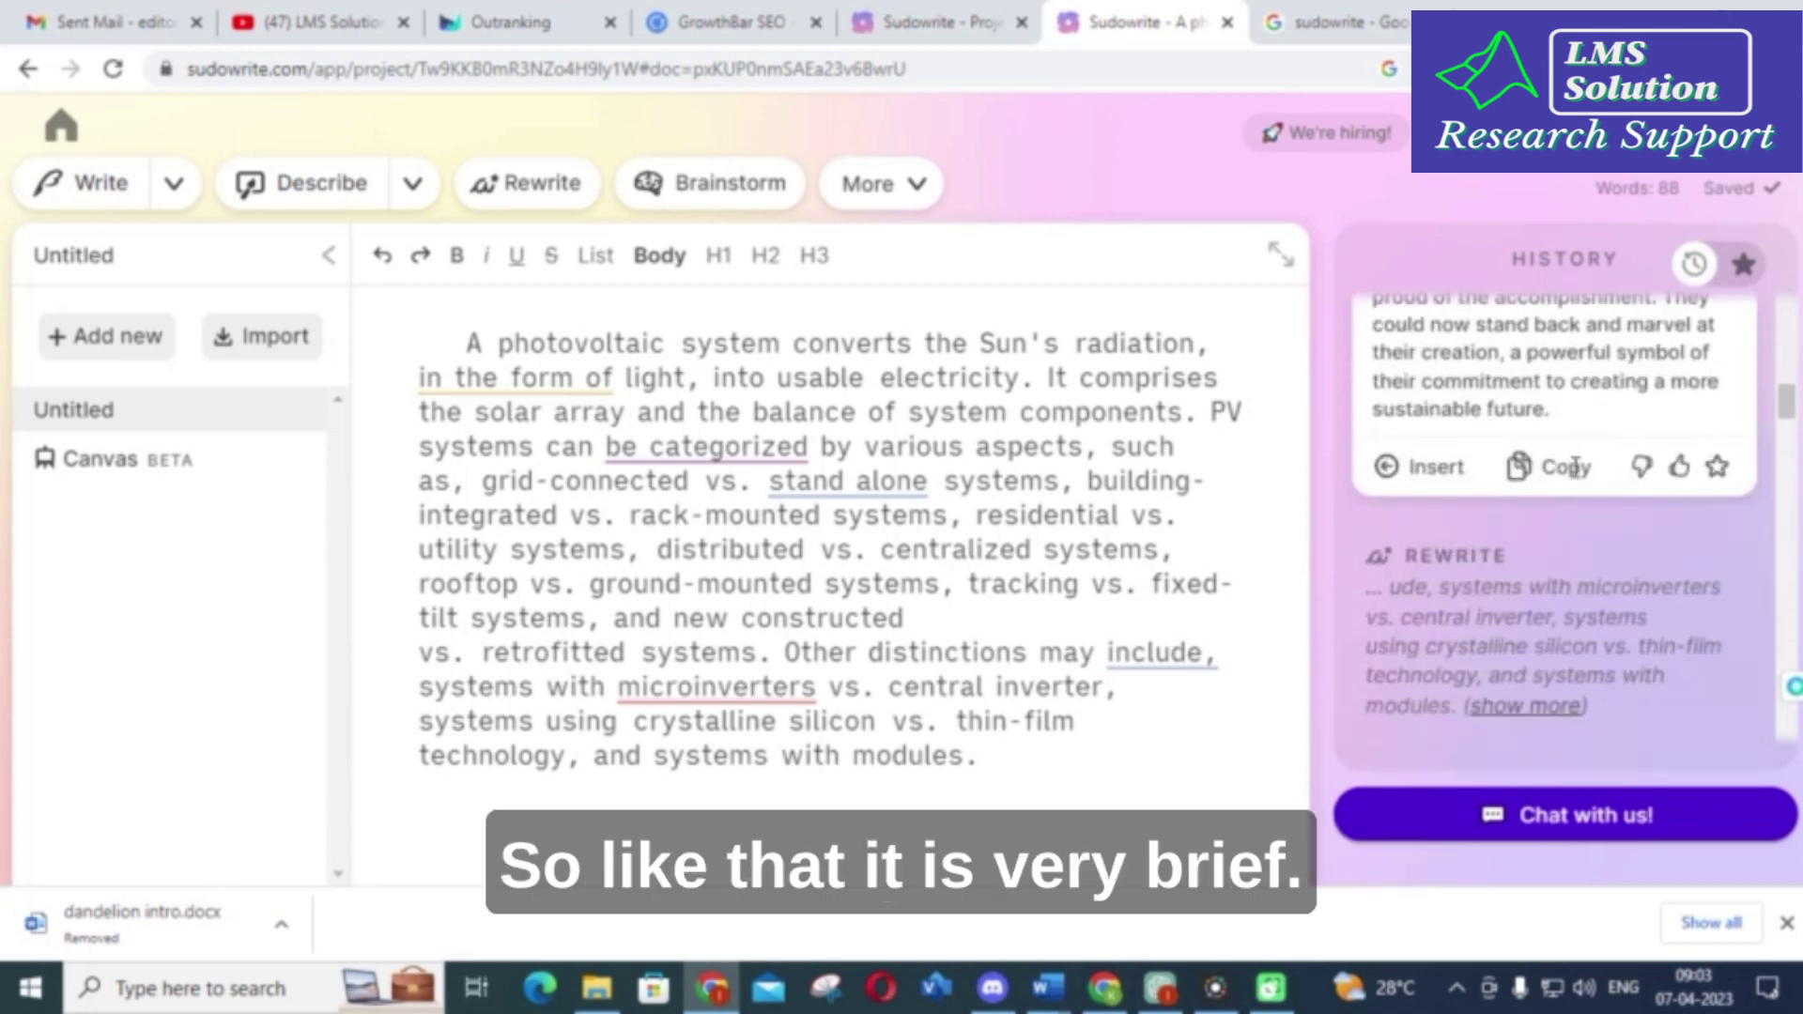
{"action": "scroll", "coordinate": [1566, 474], "scroll_direction": "up", "scroll_amount": 3}
{"action": "scroll", "coordinate": [1562, 466], "scroll_direction": "down", "scroll_amount": 3}
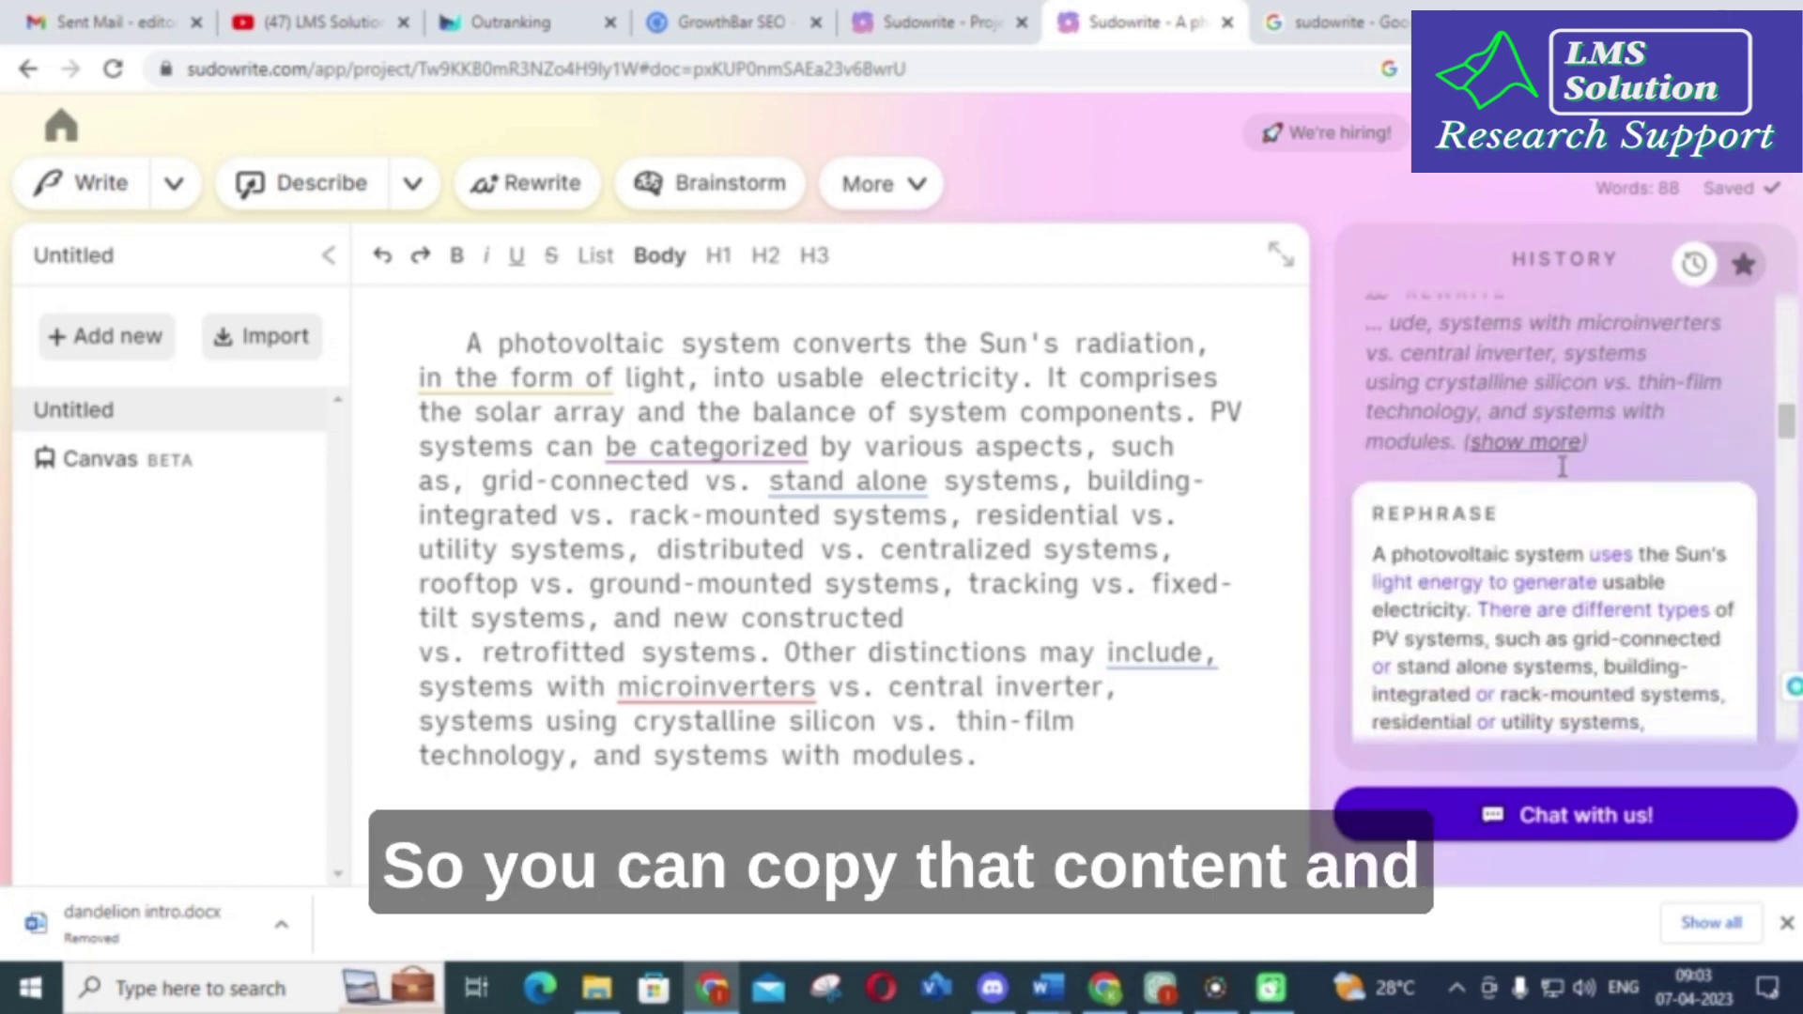
{"action": "scroll", "coordinate": [1562, 466], "scroll_direction": "up", "scroll_amount": 3}
{"action": "scroll", "coordinate": [1566, 461], "scroll_direction": "up", "scroll_amount": 3}
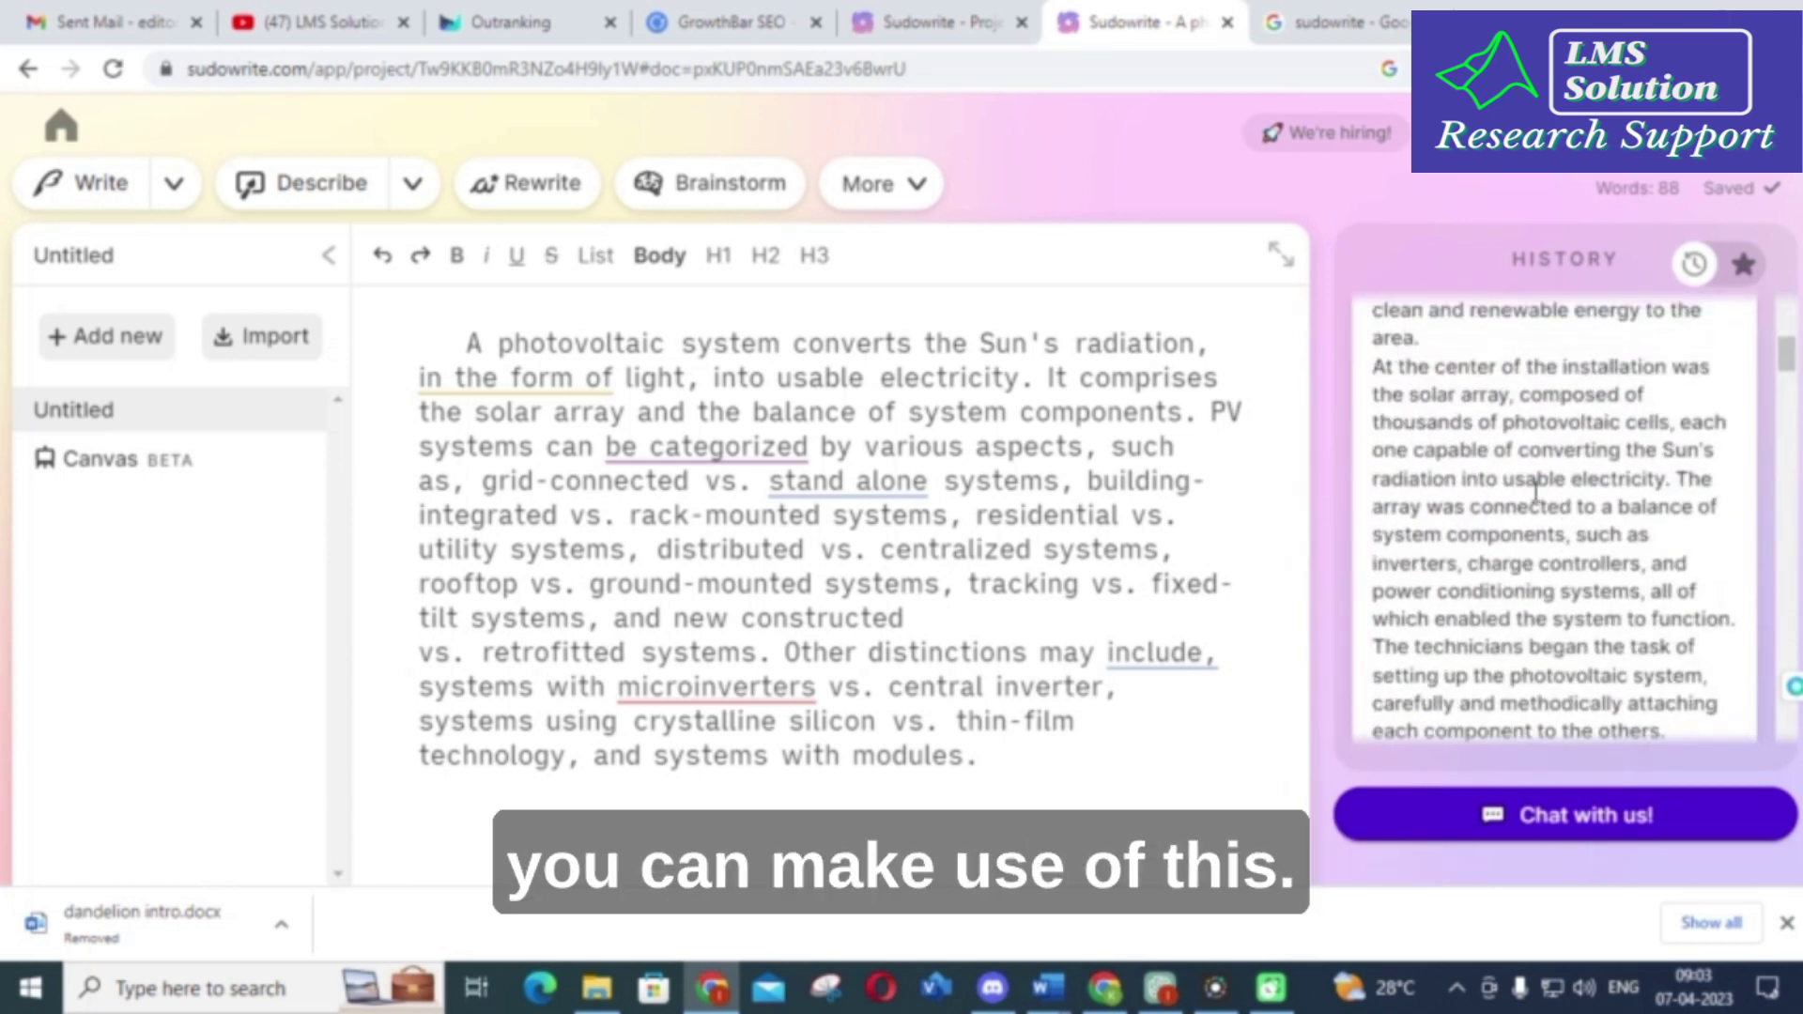
{"action": "scroll", "coordinate": [1565, 460], "scroll_direction": "up", "scroll_amount": 3}
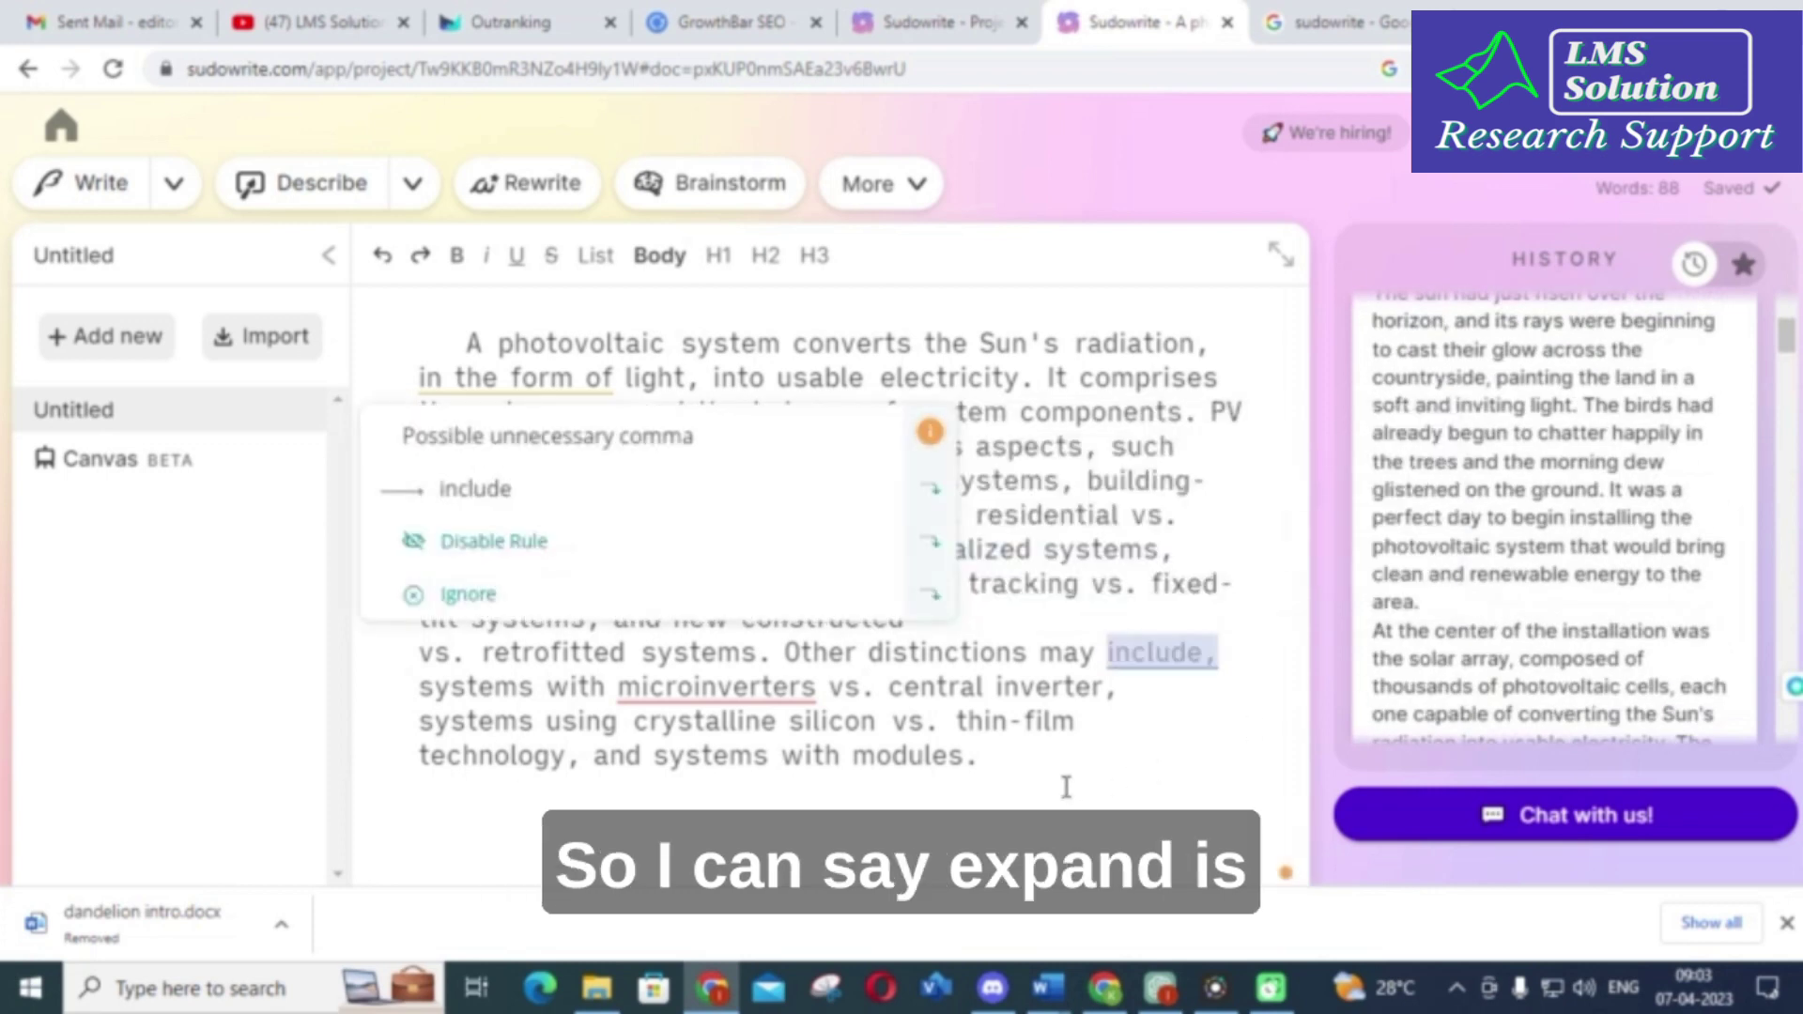
{"action": "left_click", "coordinate": [1124, 825]}
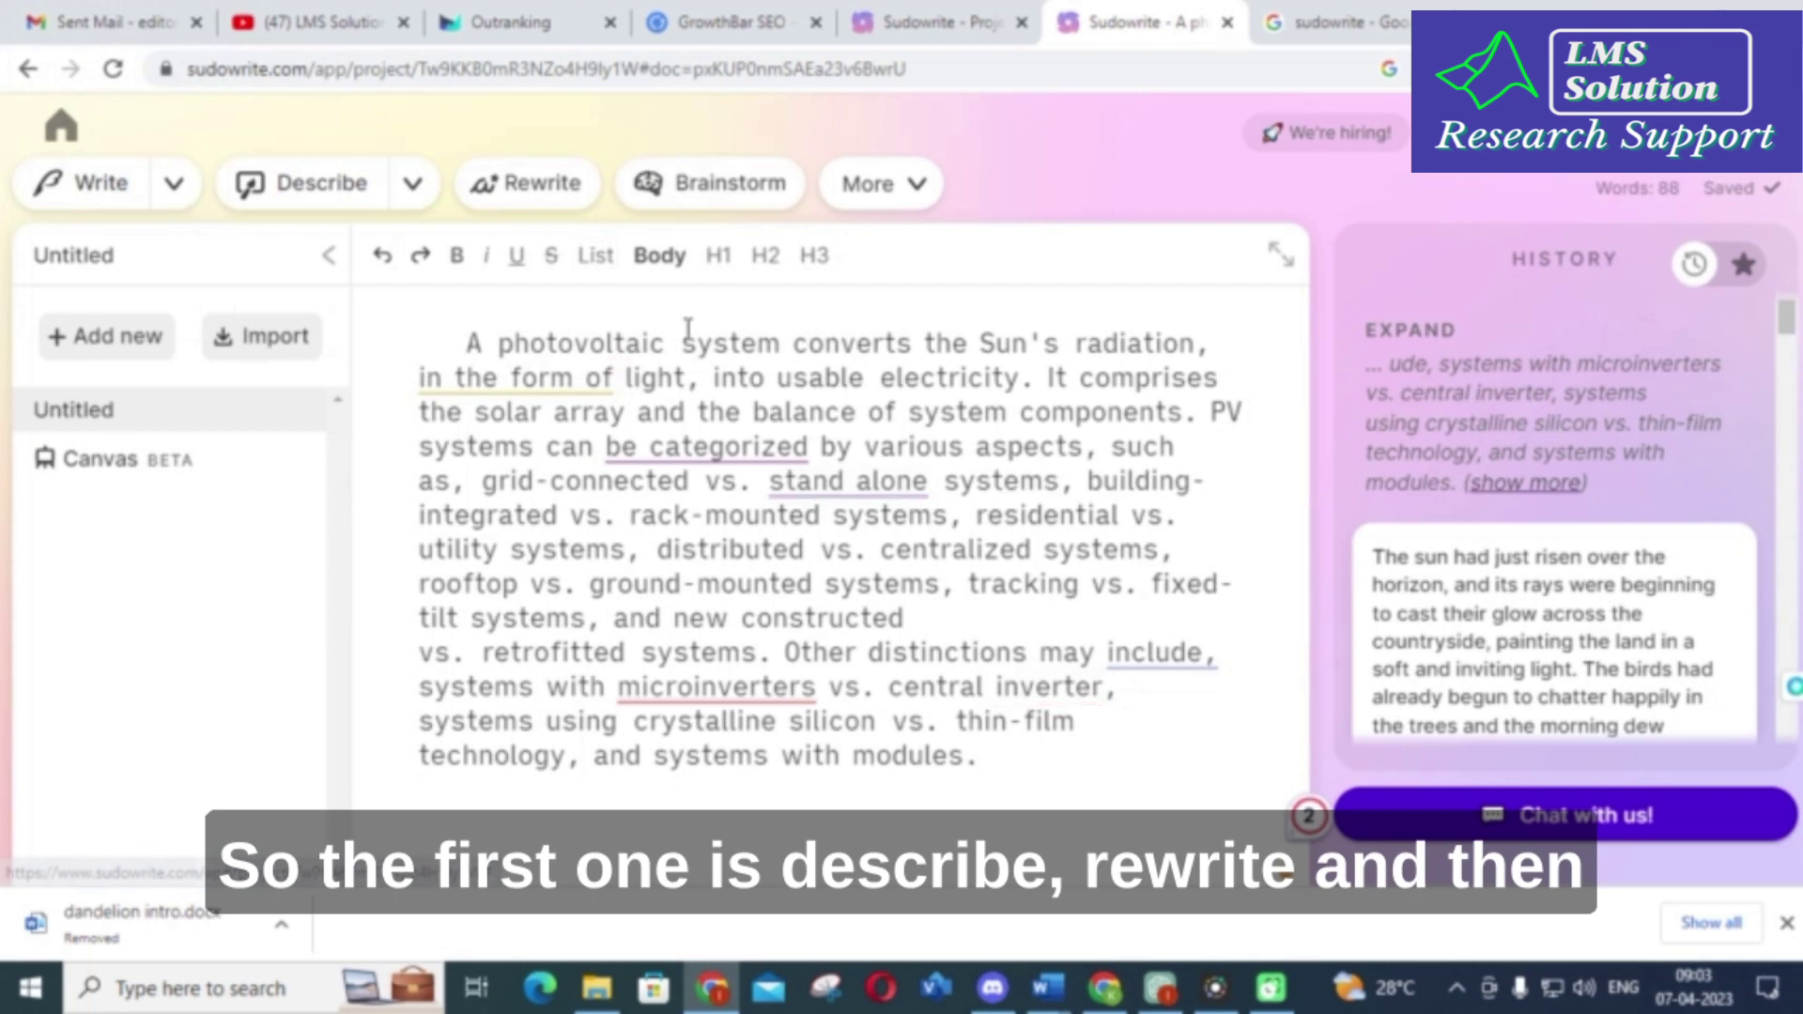
- Open Brainstorm to show categories like Dialogue, Characters, Plot Points and Article Ideas
{"action": "mouse_move", "coordinate": [707, 447]}
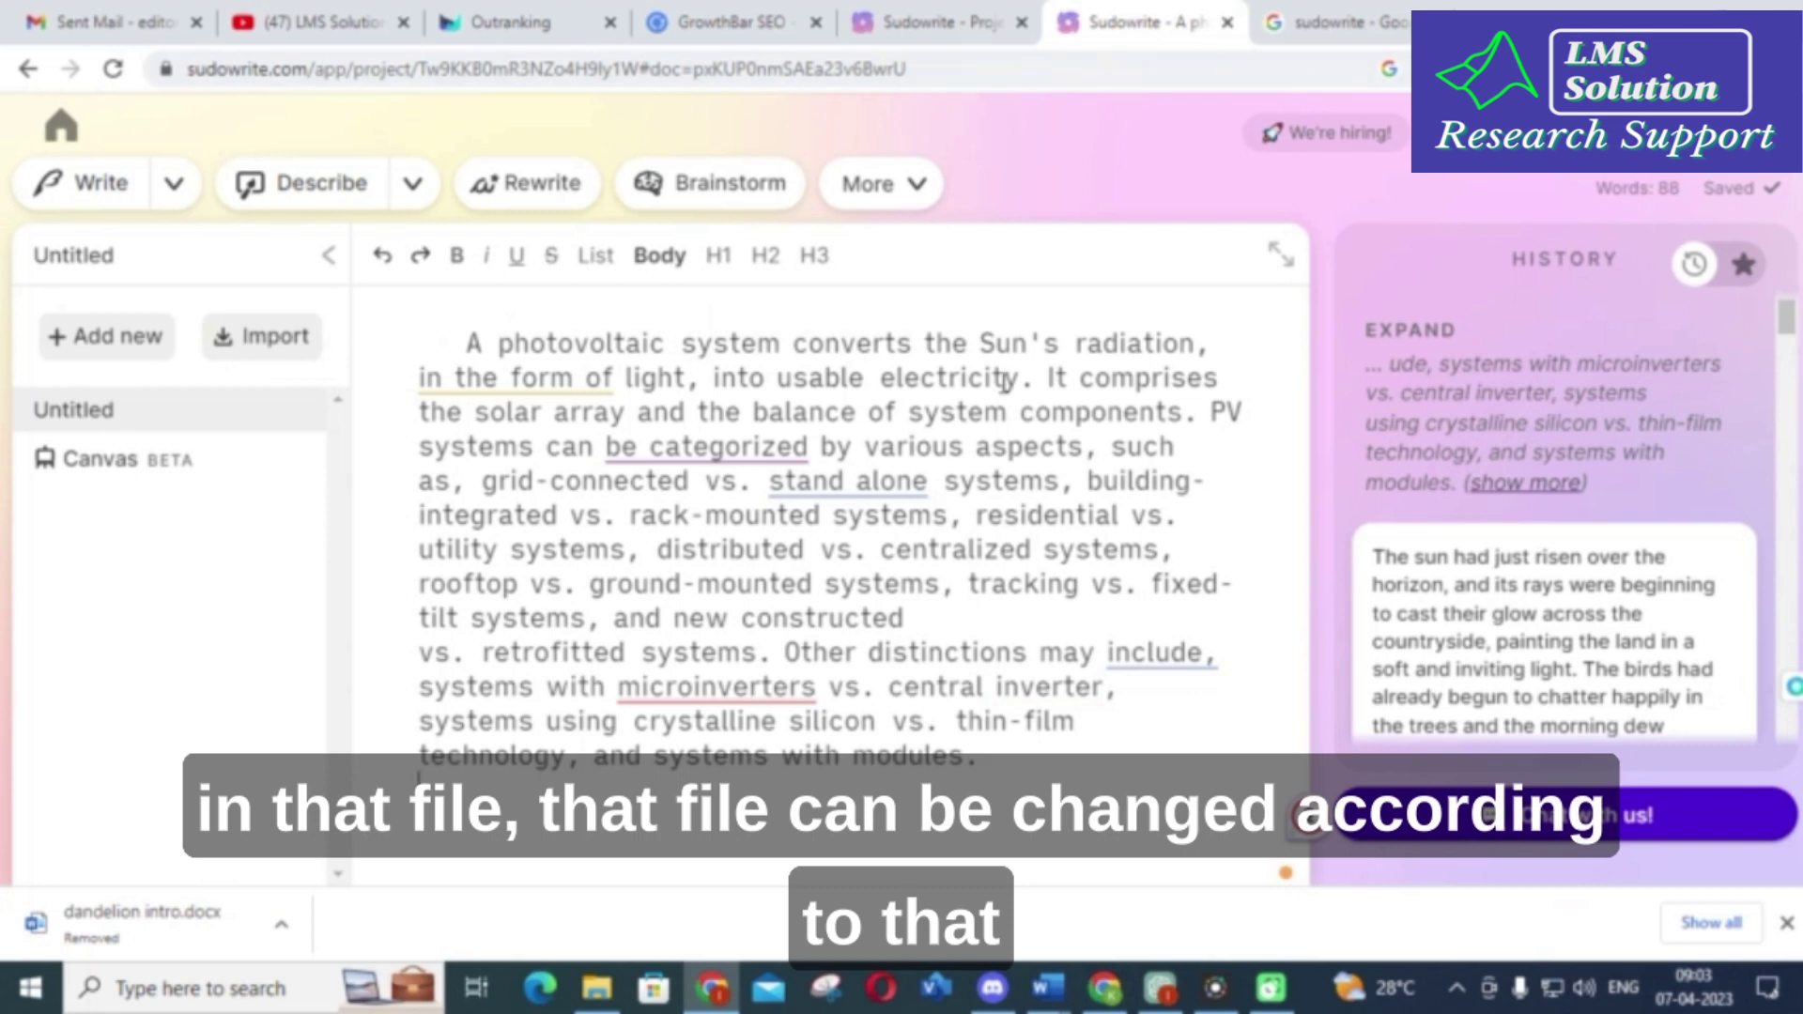
{"action": "mouse_move", "coordinate": [559, 609]}
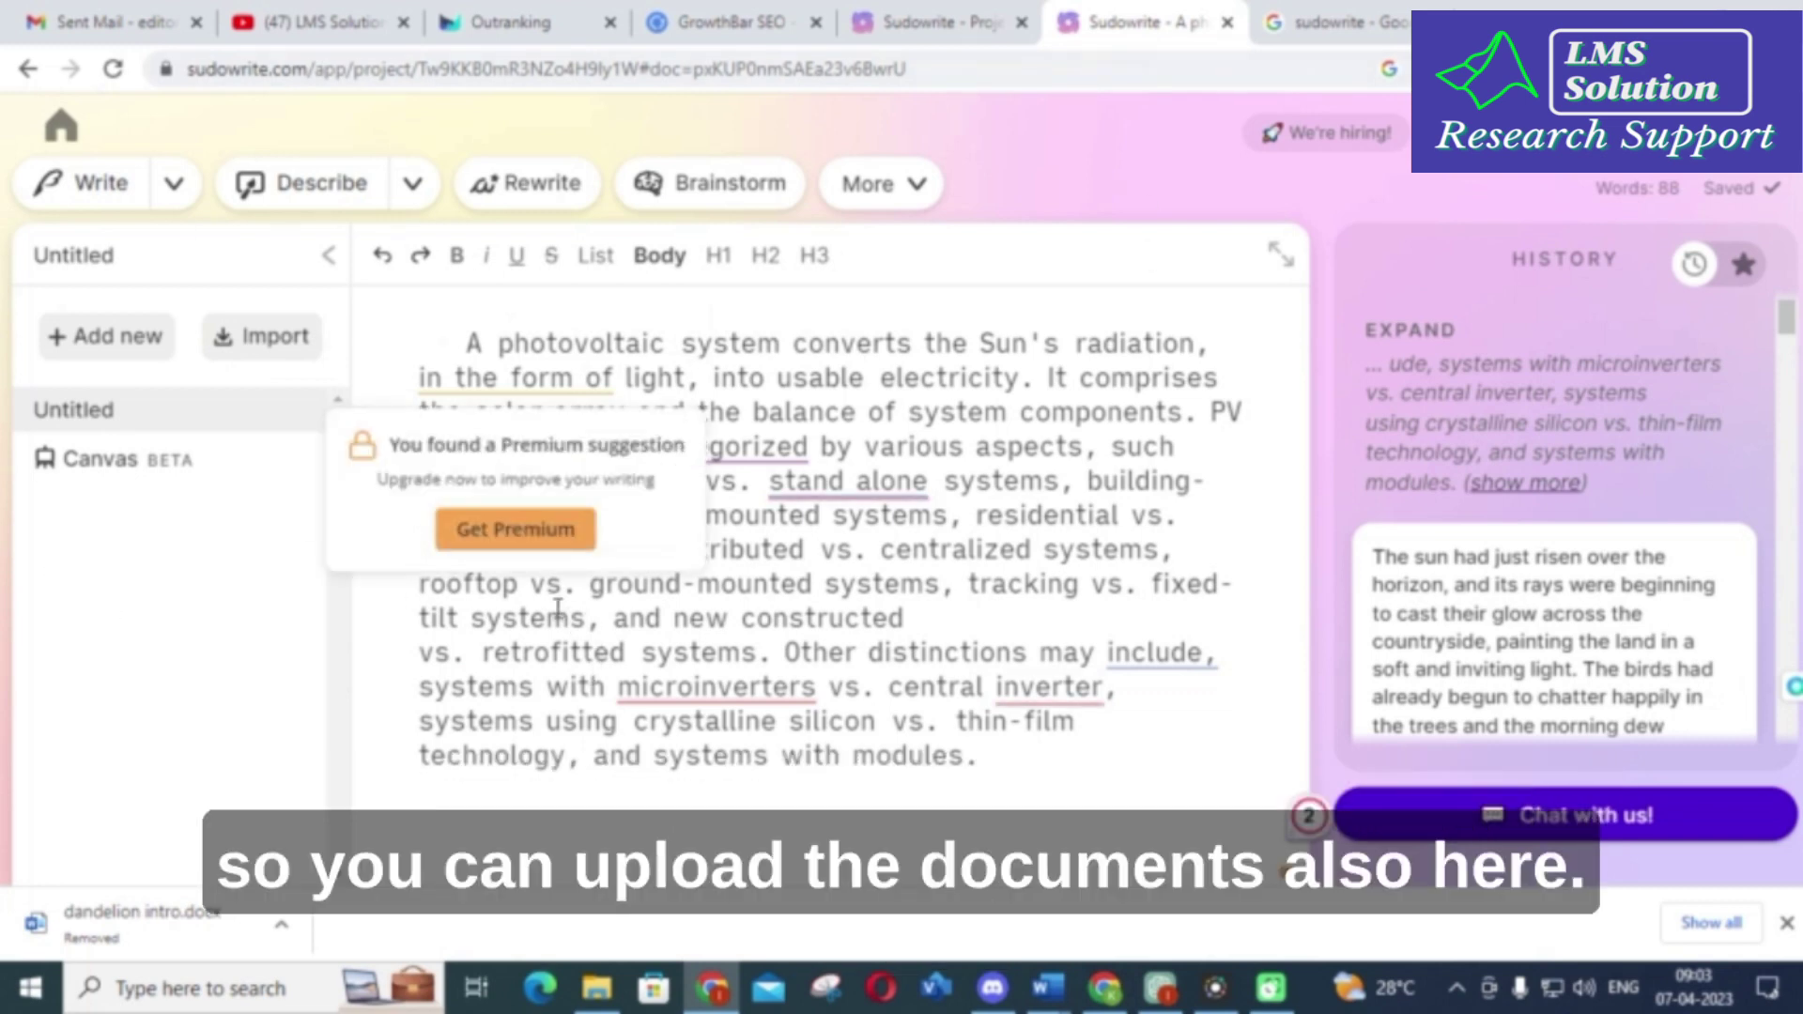
{"action": "left_click", "coordinate": [683, 199]}
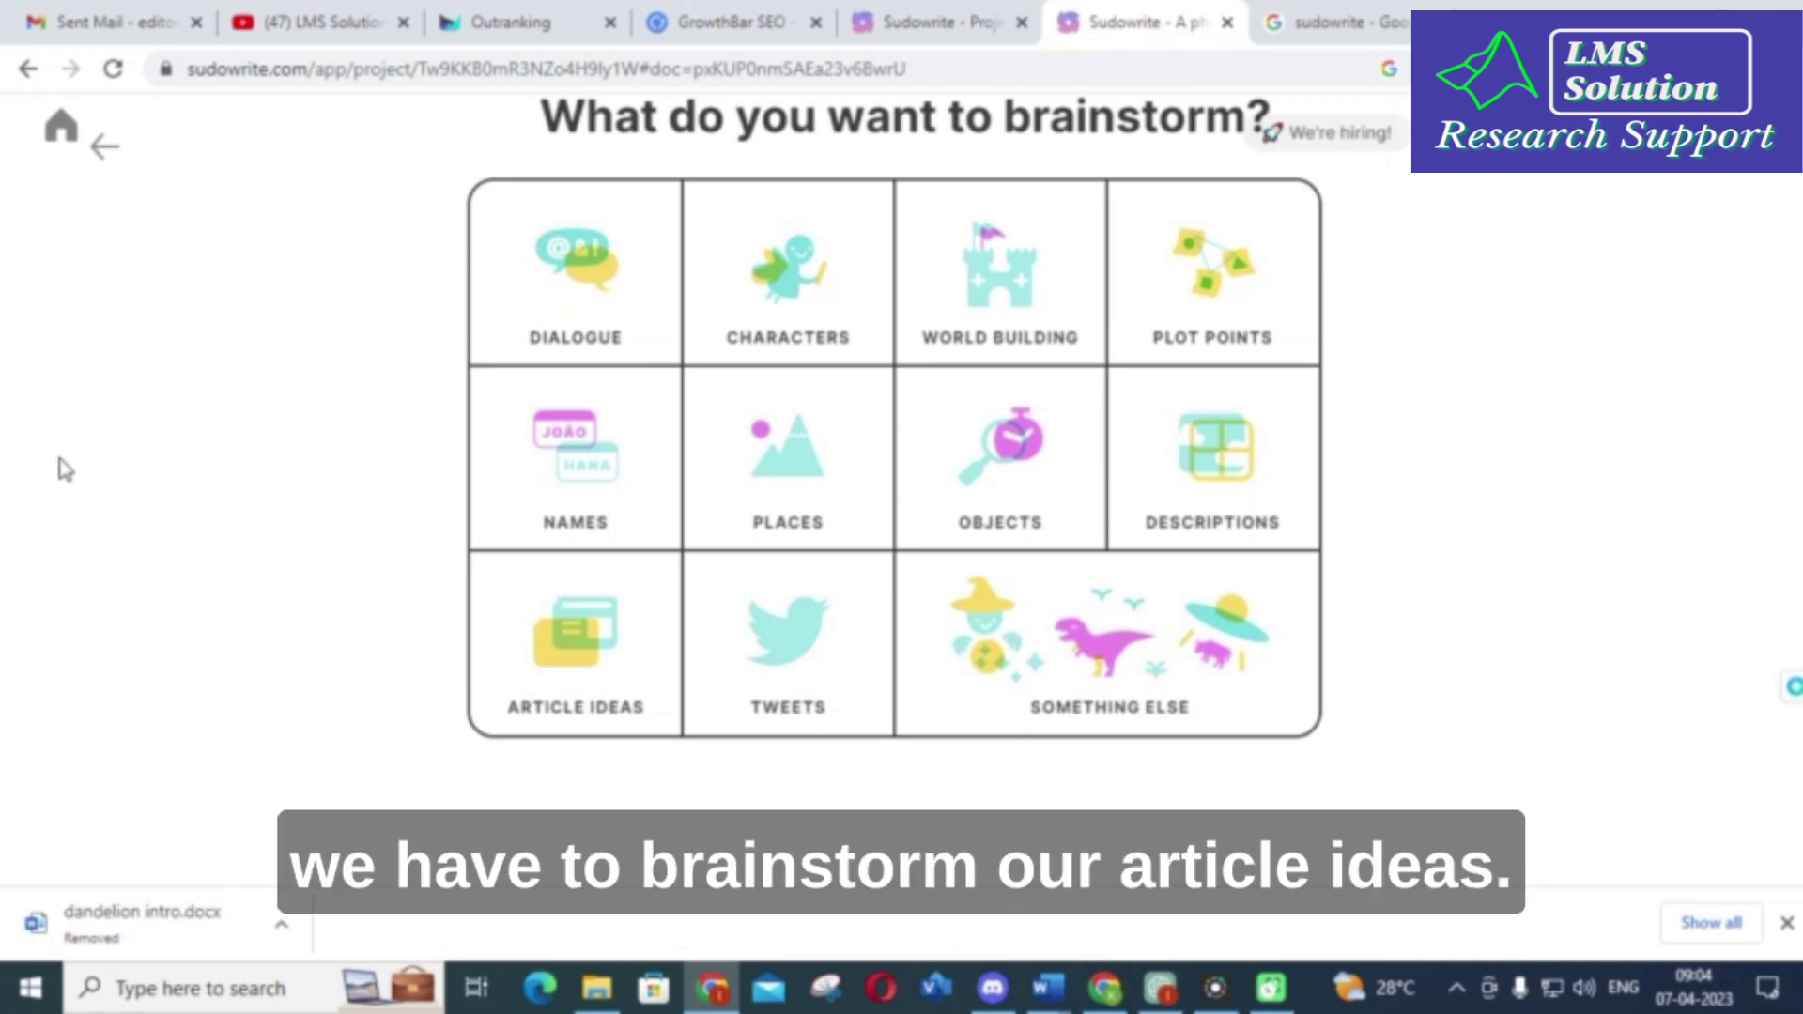
- Start an Article Ideas brainstorm for 'articles for making a converter'
{"action": "left_click", "coordinate": [586, 661]}
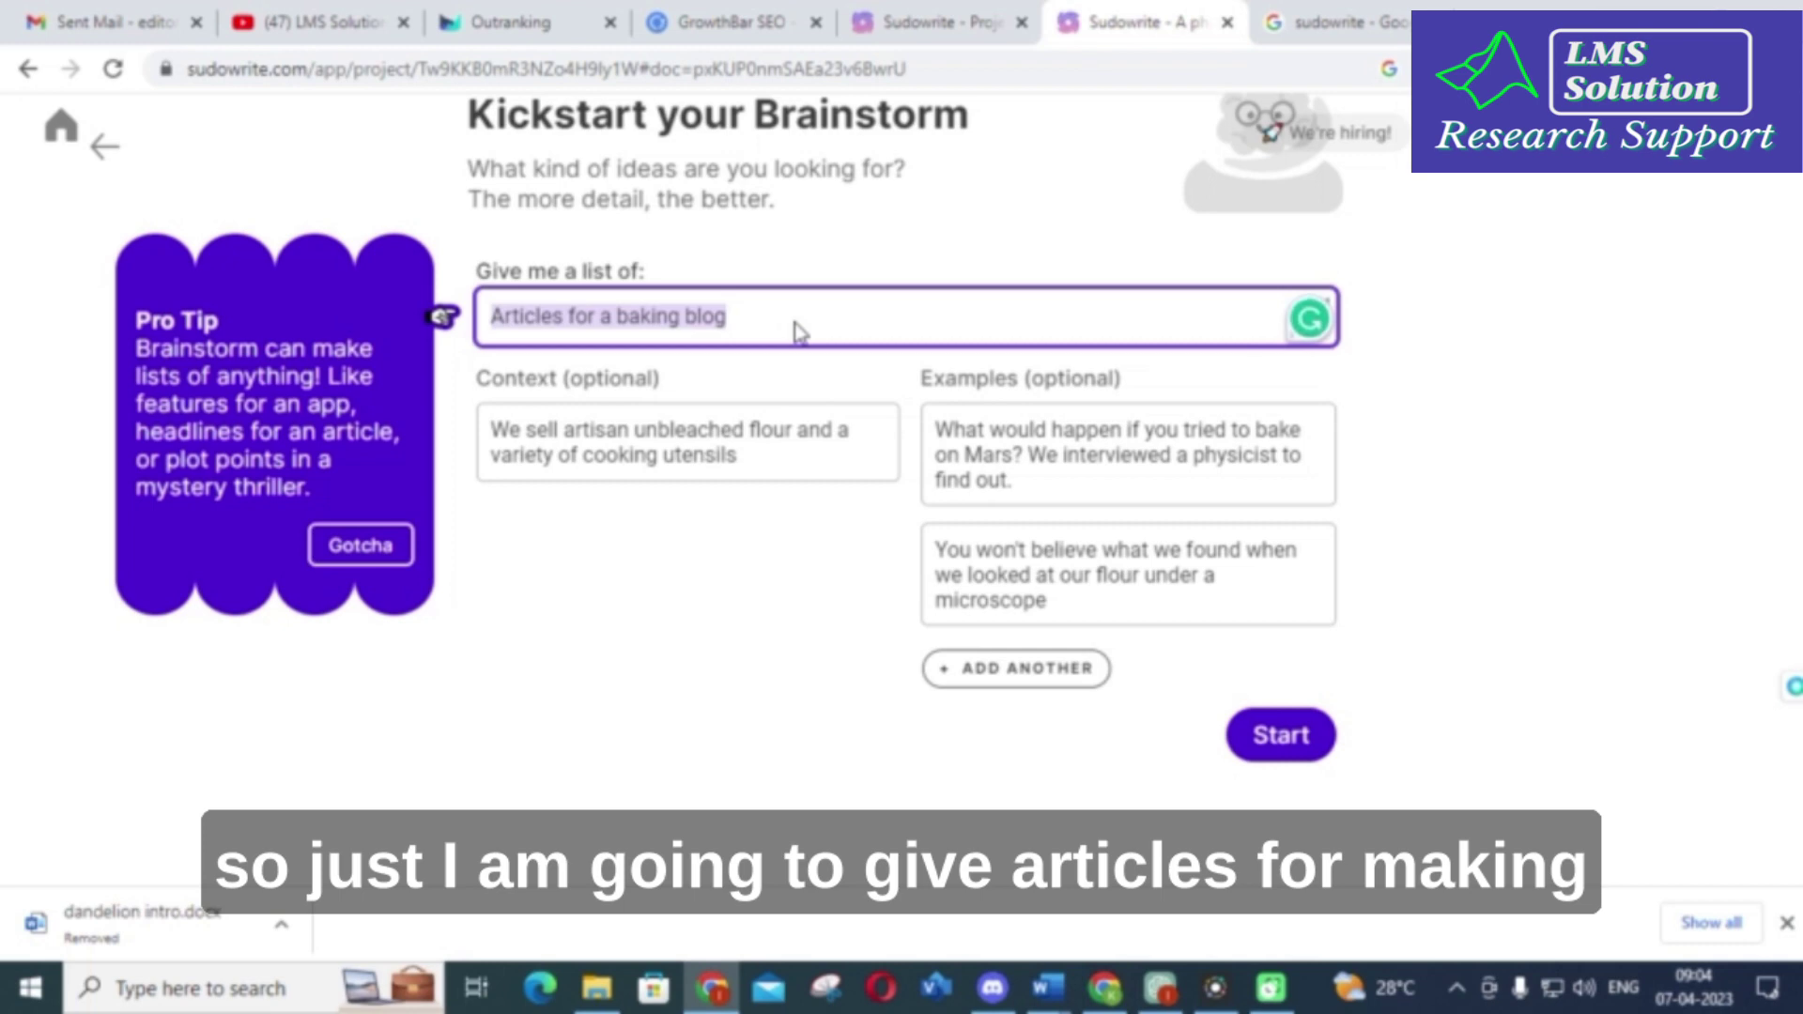
{"action": "type", "text": "articl"}
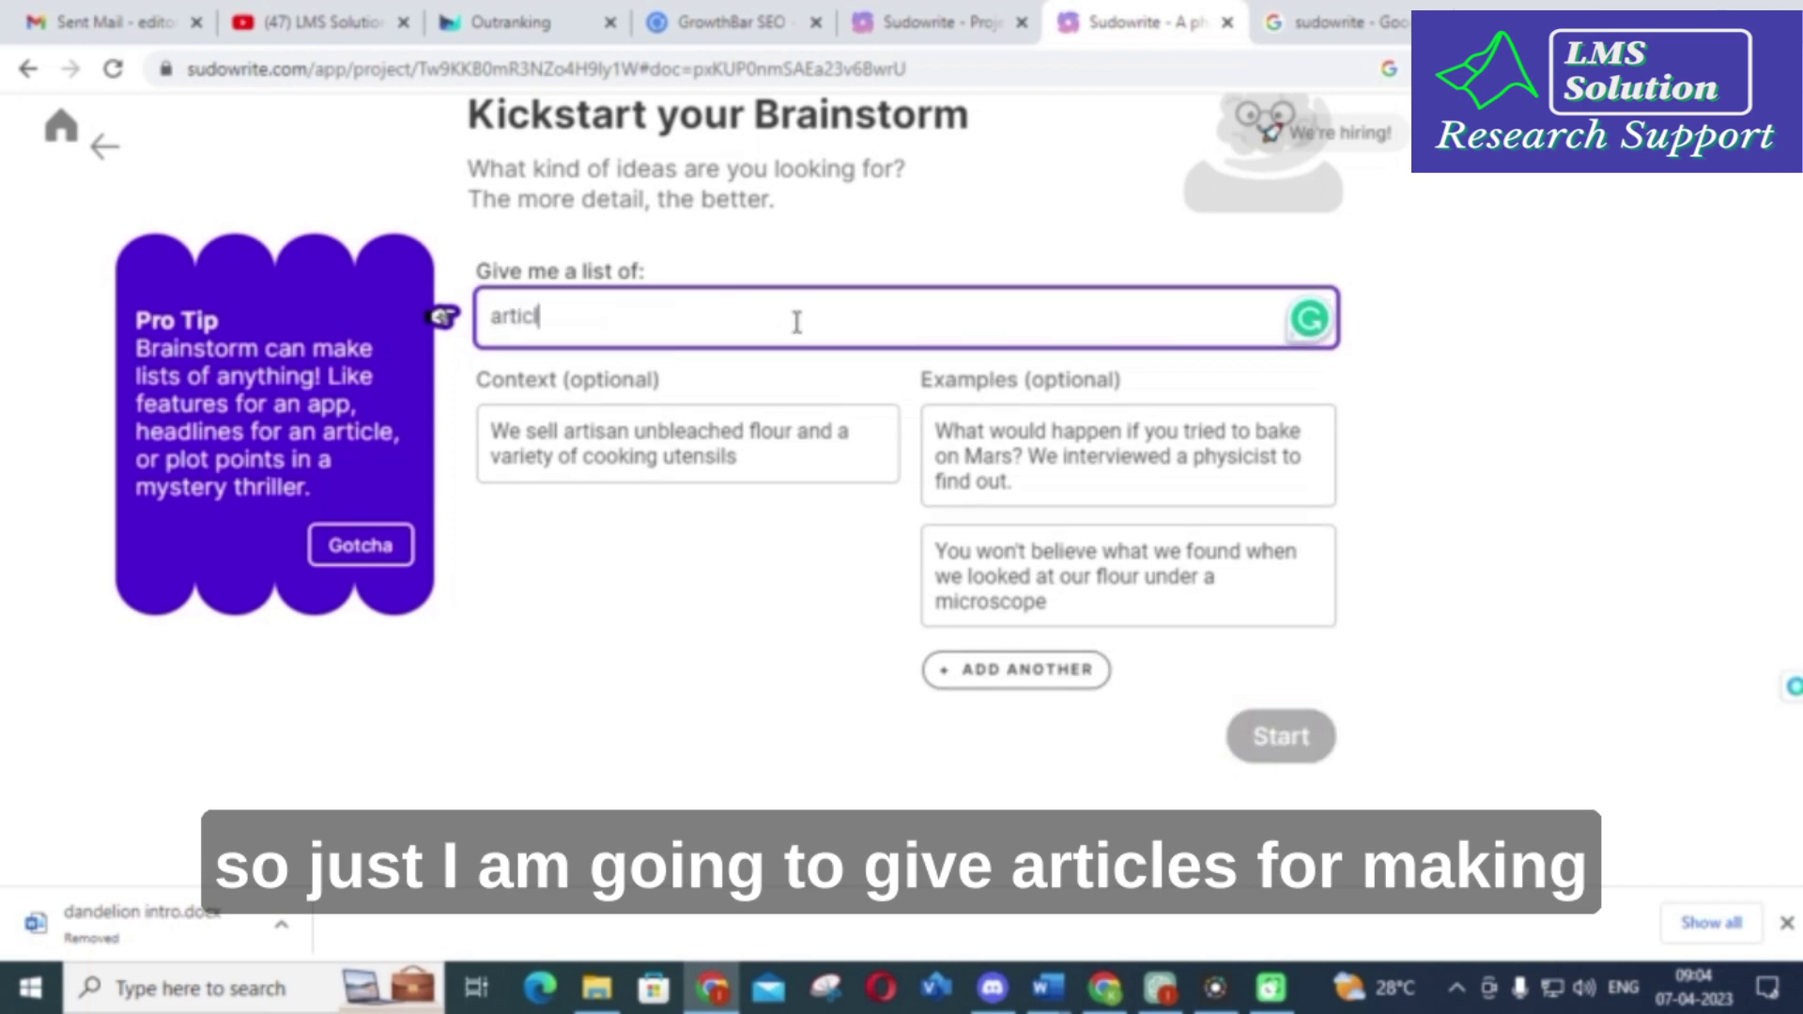
{"action": "type", "text": "es for making a "}
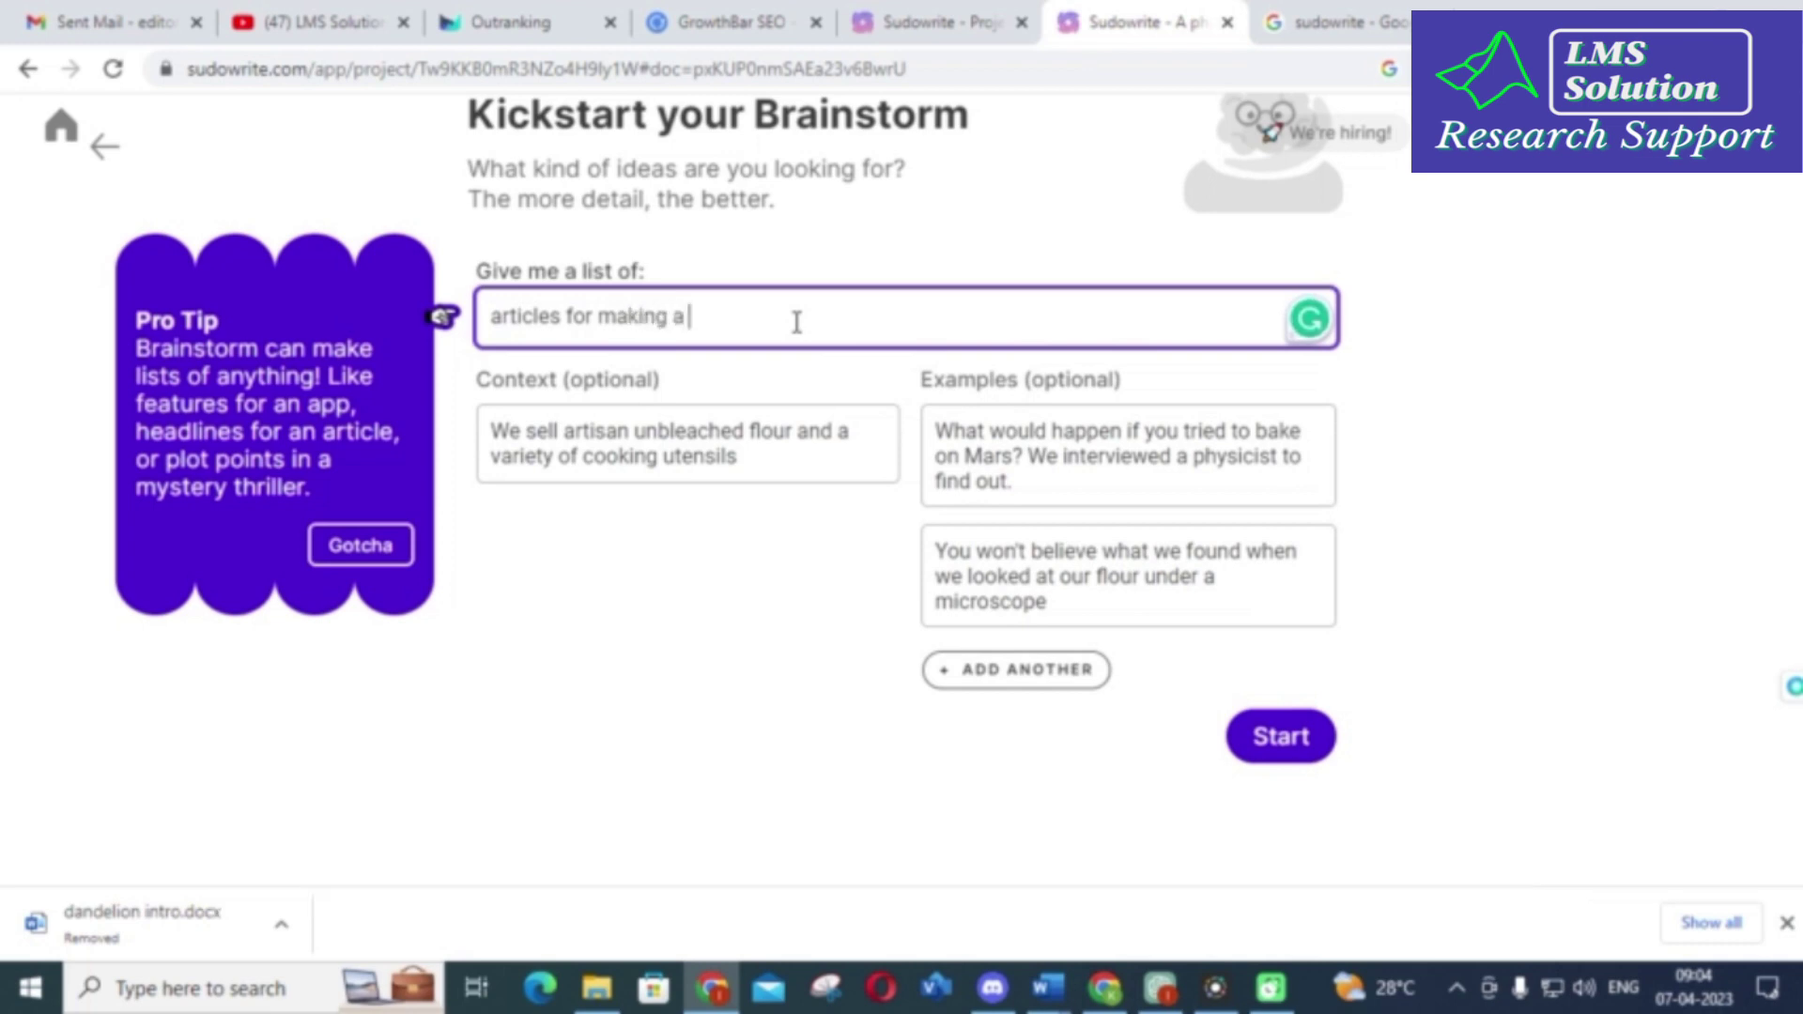
{"action": "type", "text": "converter"}
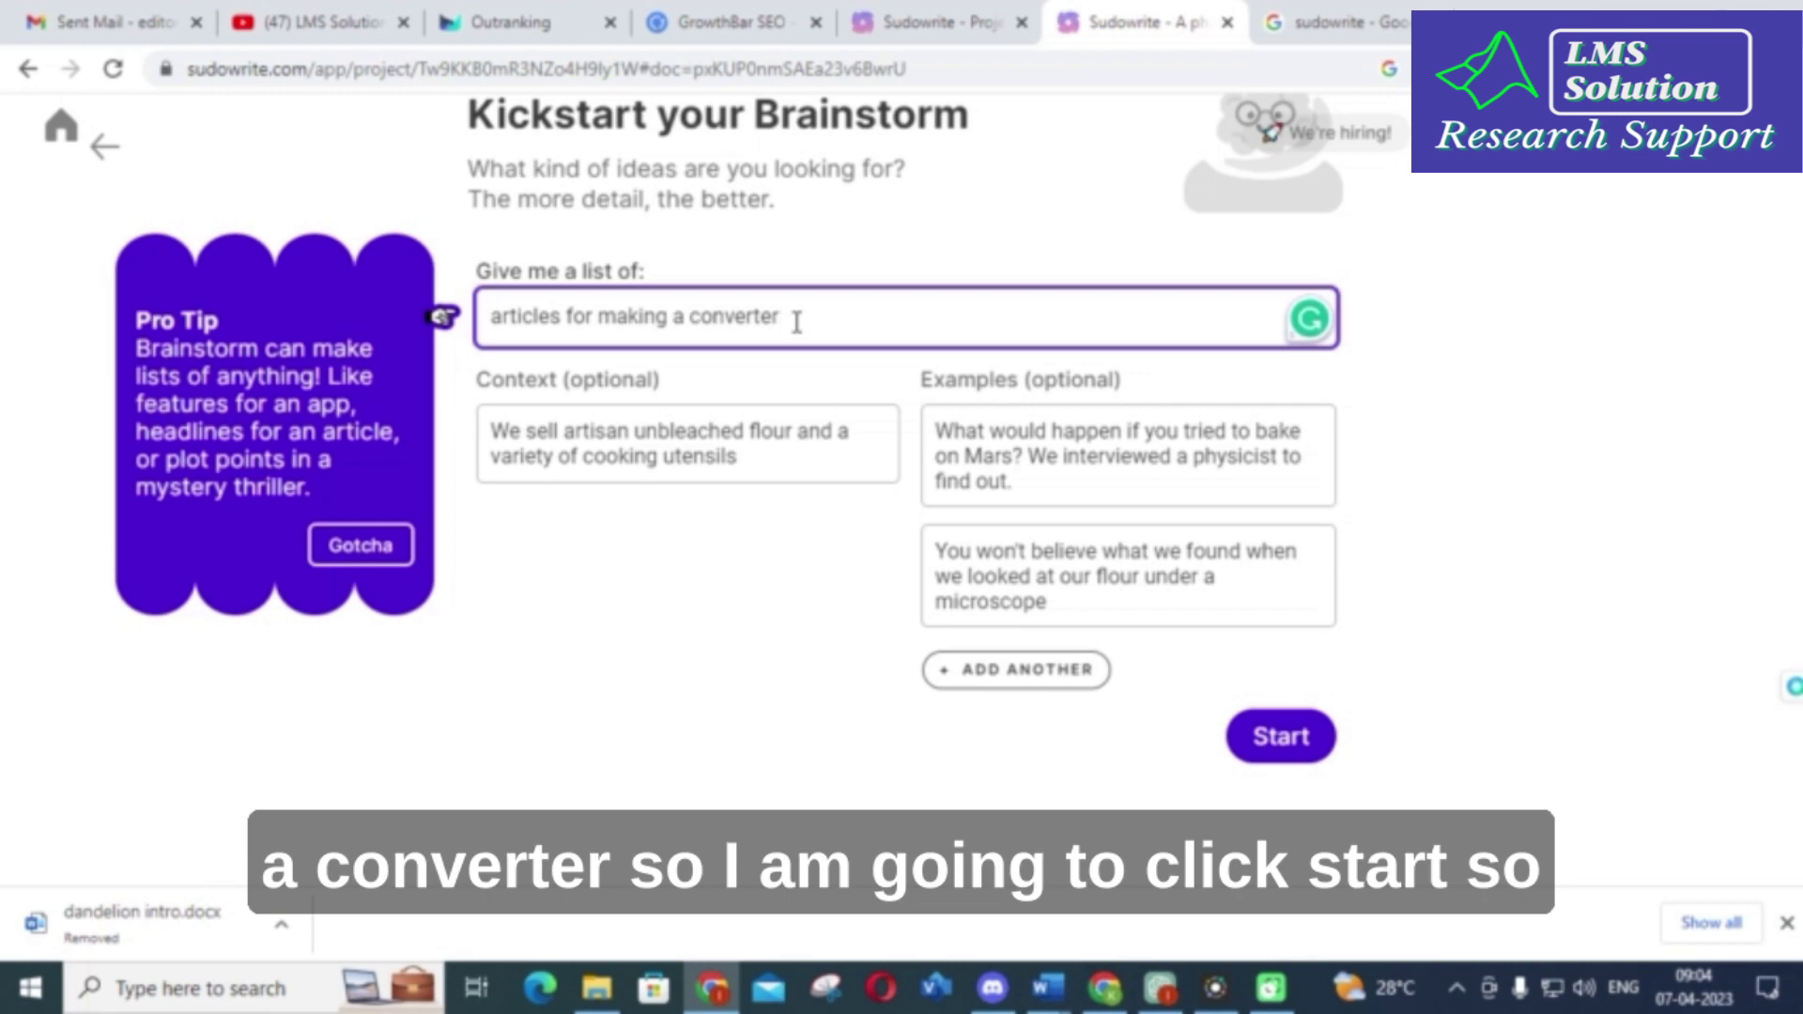
{"action": "key", "text": "Return"}
{"action": "left_click", "coordinate": [1277, 757]}
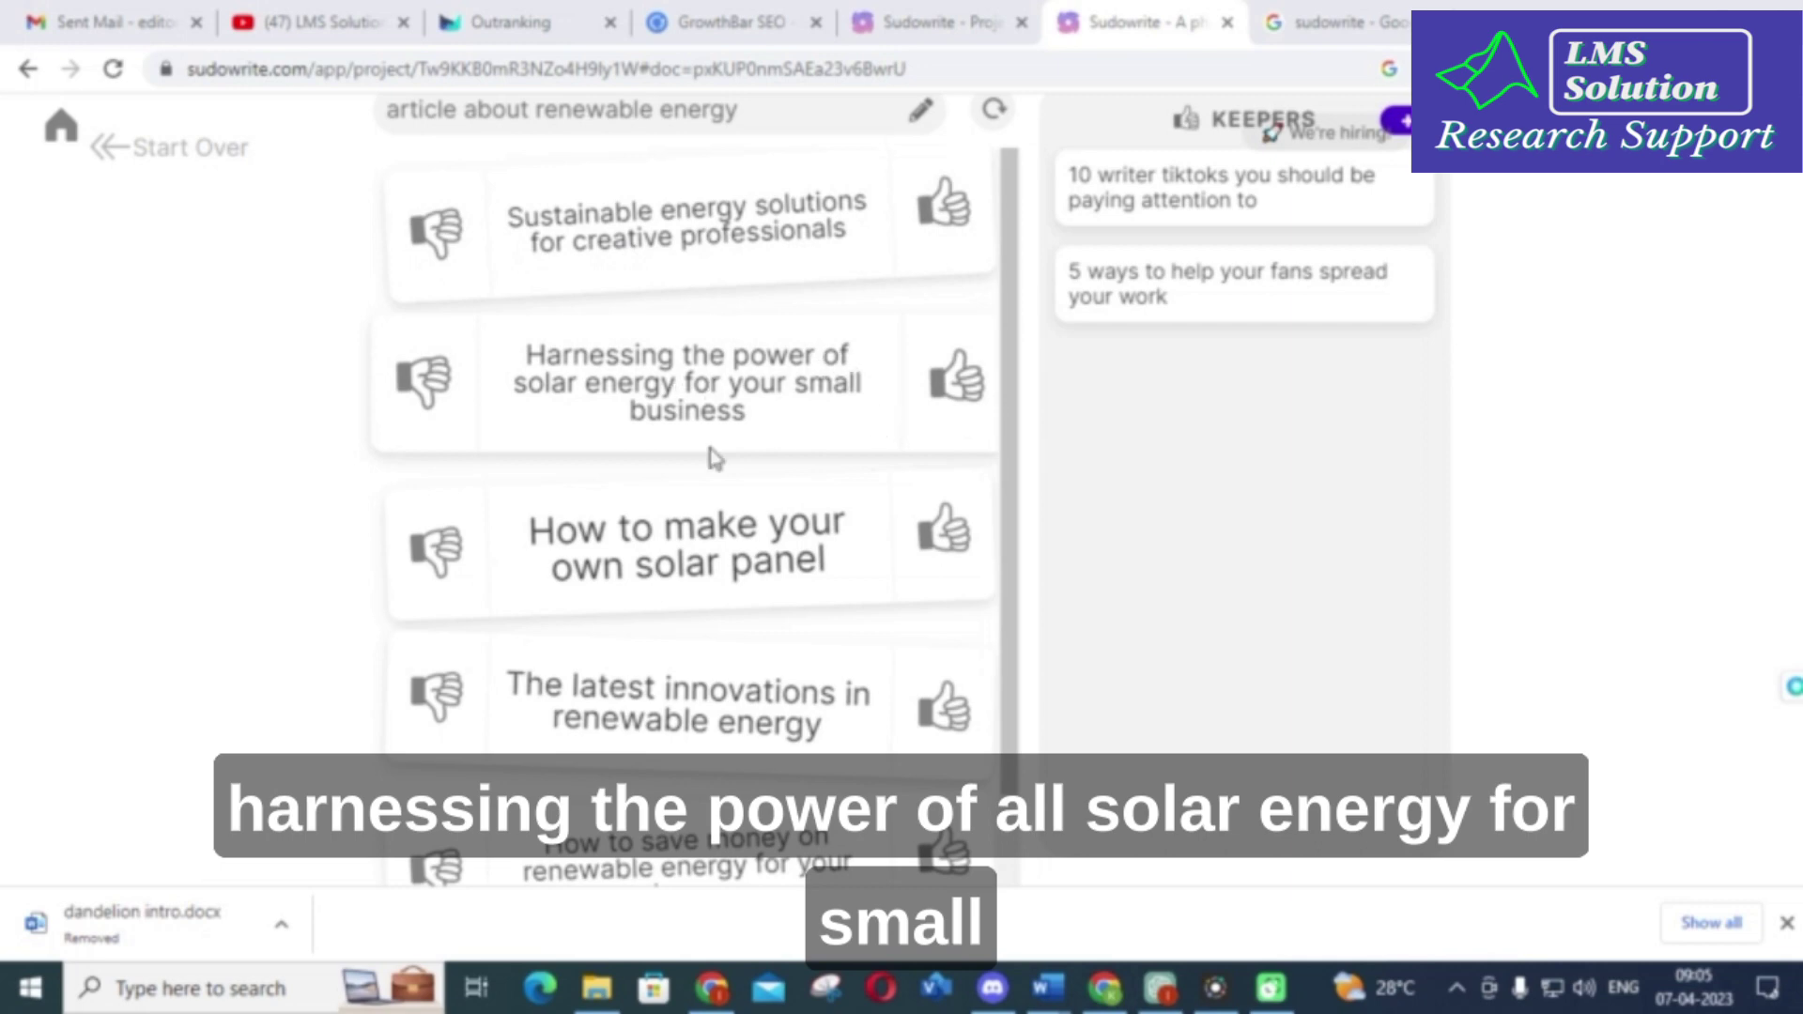
- Look through the generated renewable-energy article ideas, then go back to the document editor
{"action": "scroll", "coordinate": [693, 463], "scroll_direction": "down", "scroll_amount": 1}
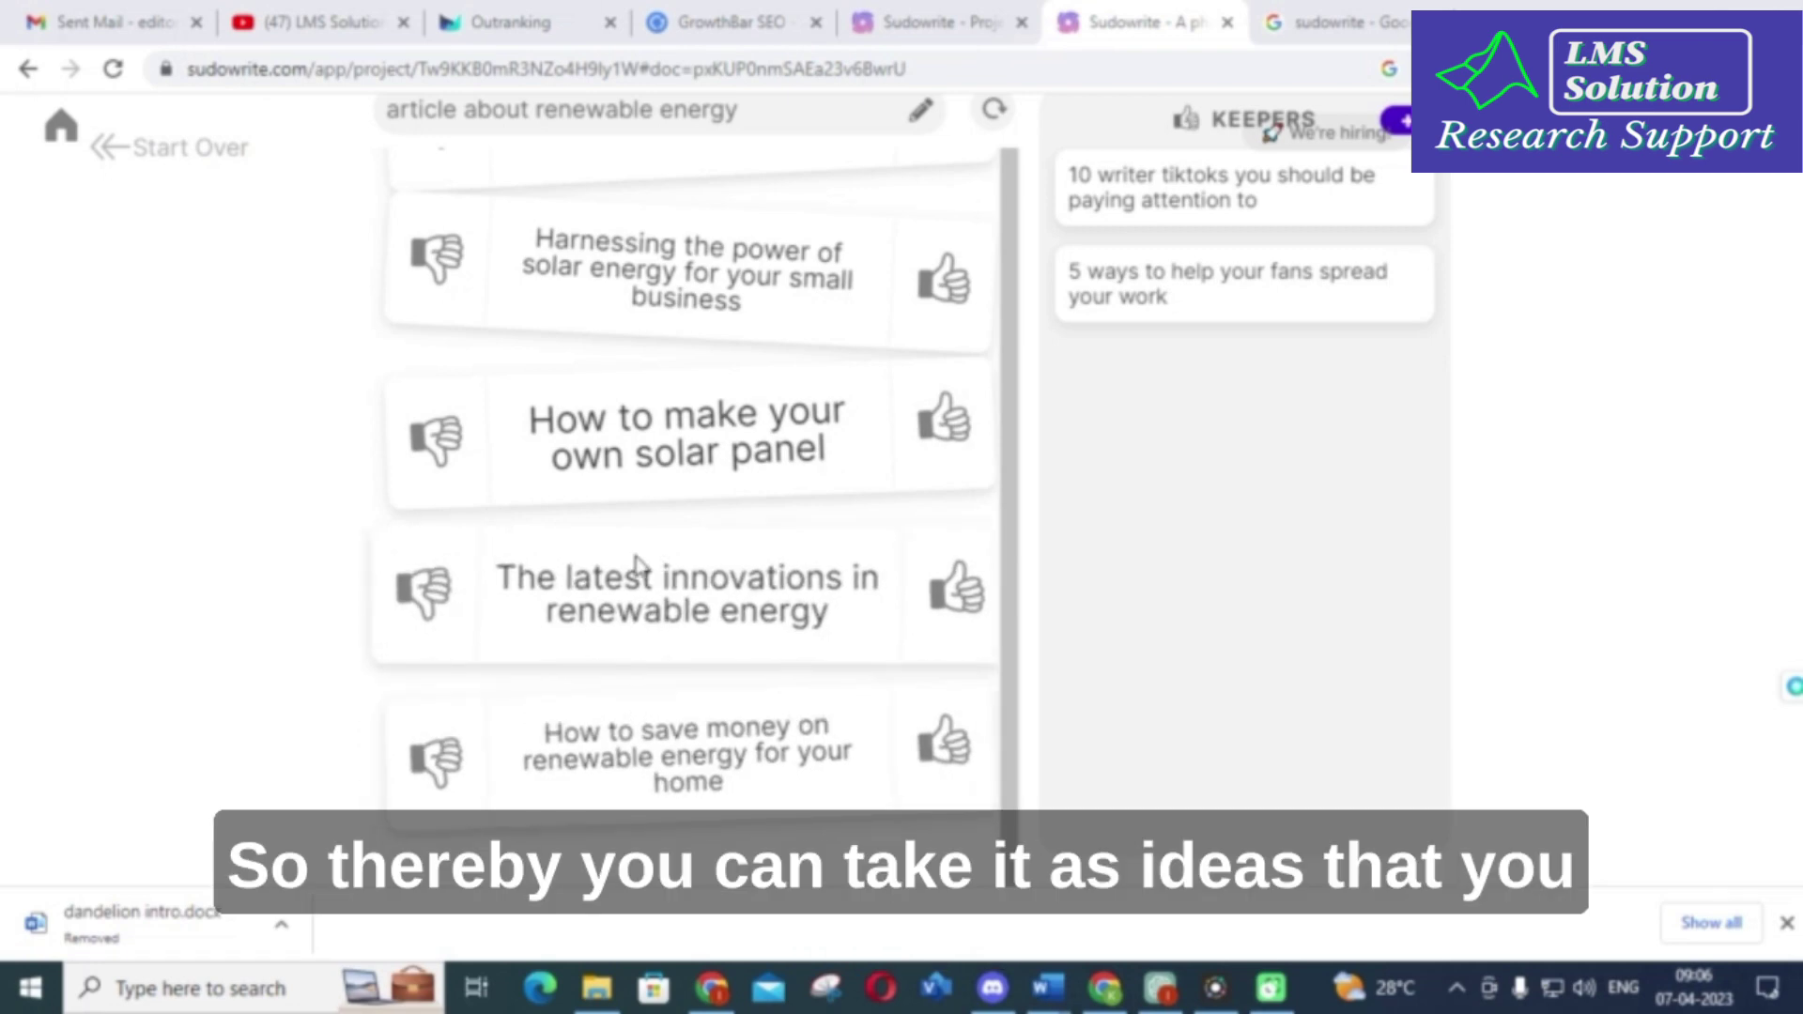
{"action": "scroll", "coordinate": [575, 563], "scroll_direction": "up", "scroll_amount": 1}
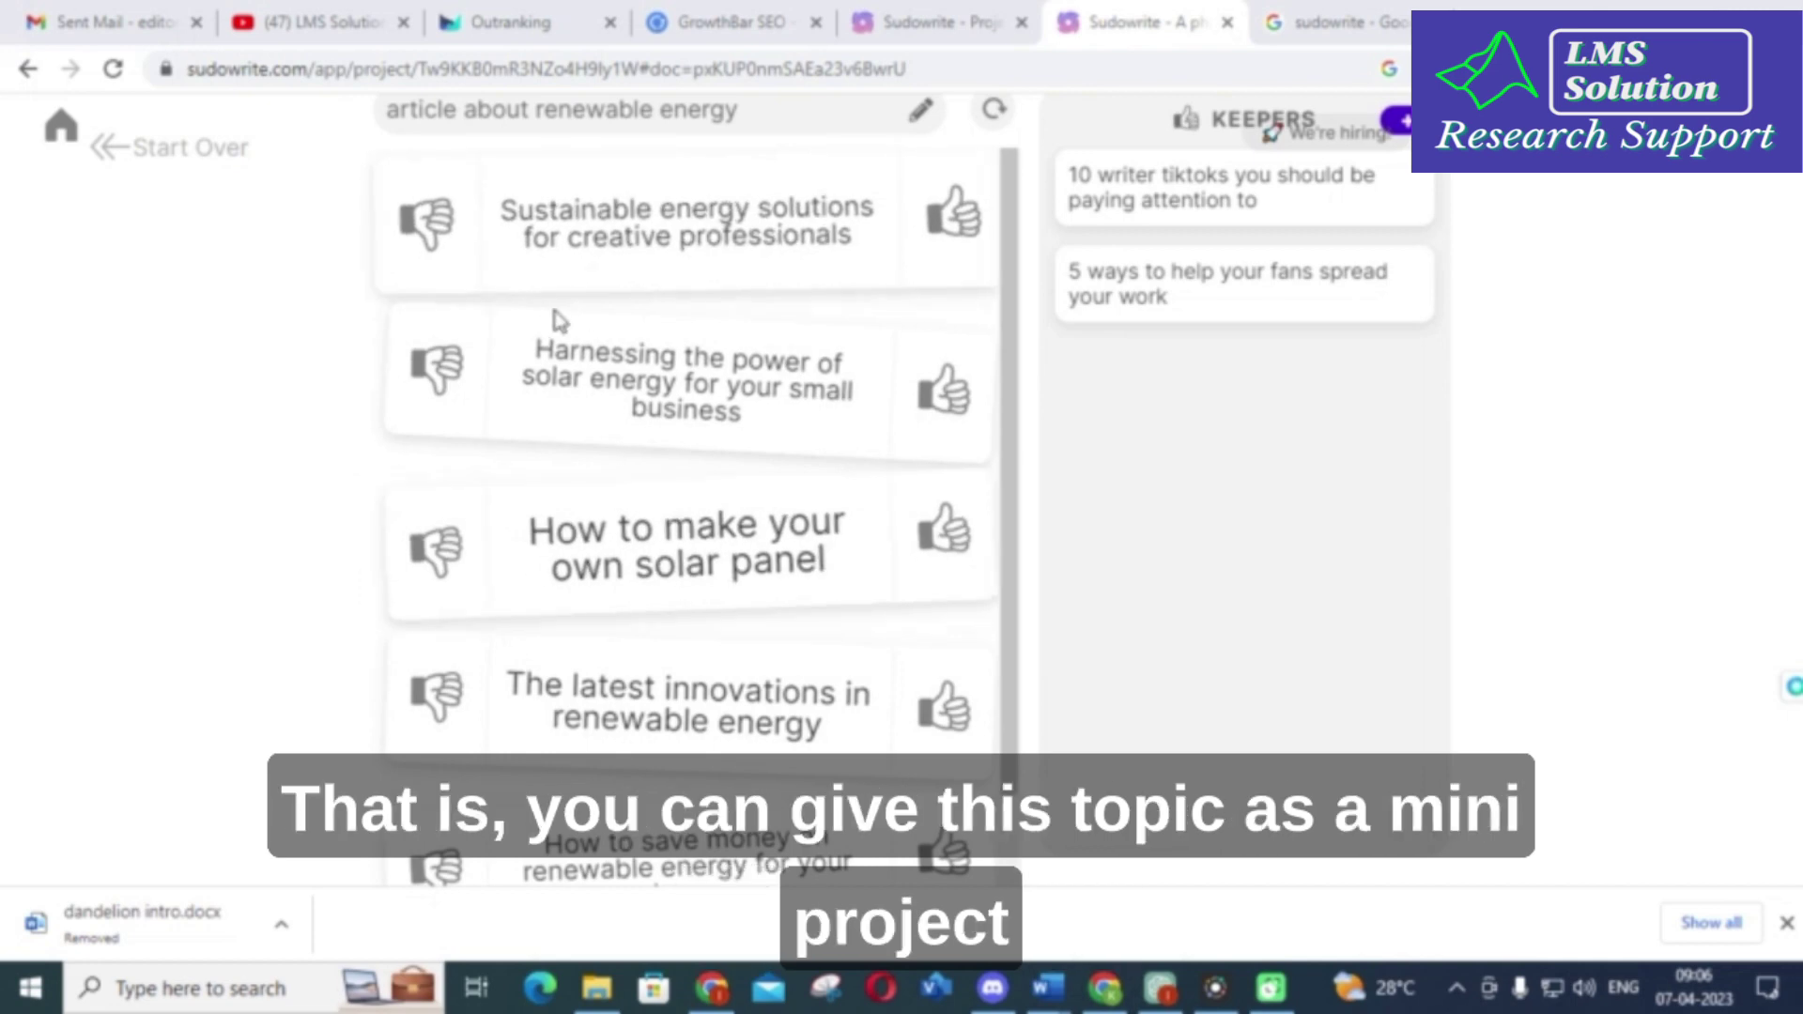
{"action": "left_click", "coordinate": [28, 75]}
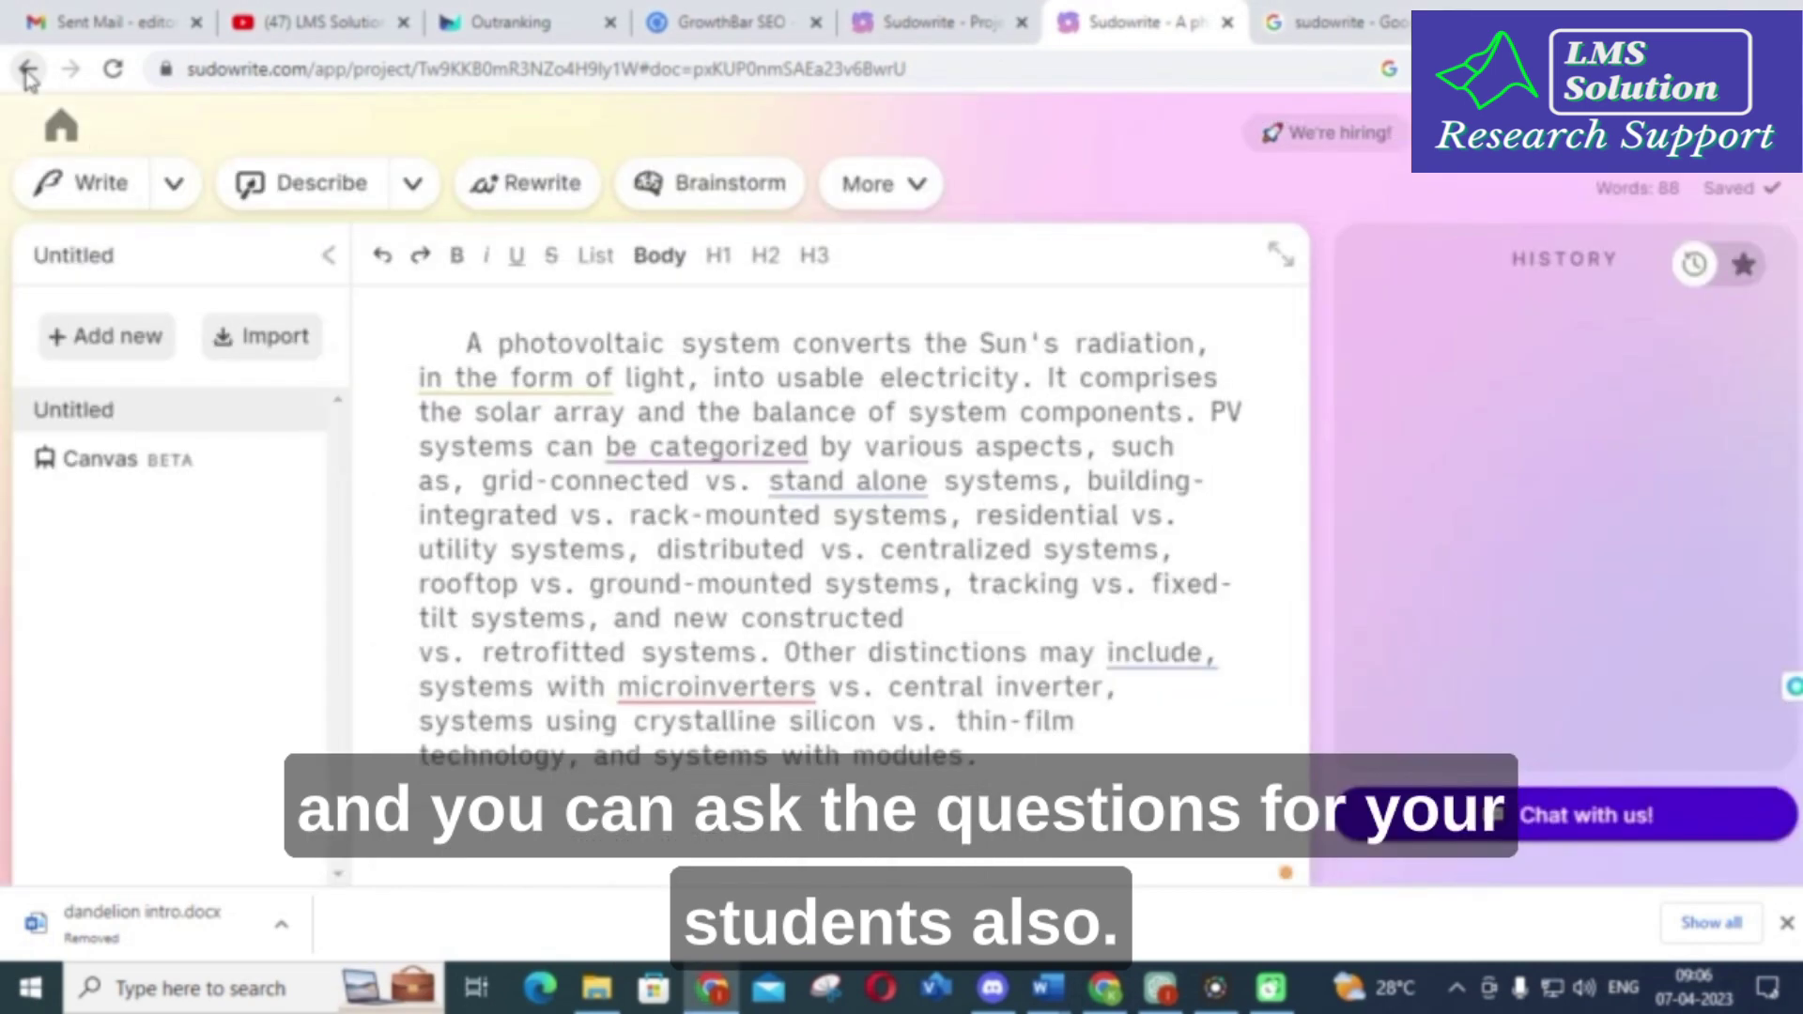
- View the World Building brainstorm form, then return to the photovoltaic document
{"action": "left_click", "coordinate": [717, 192]}
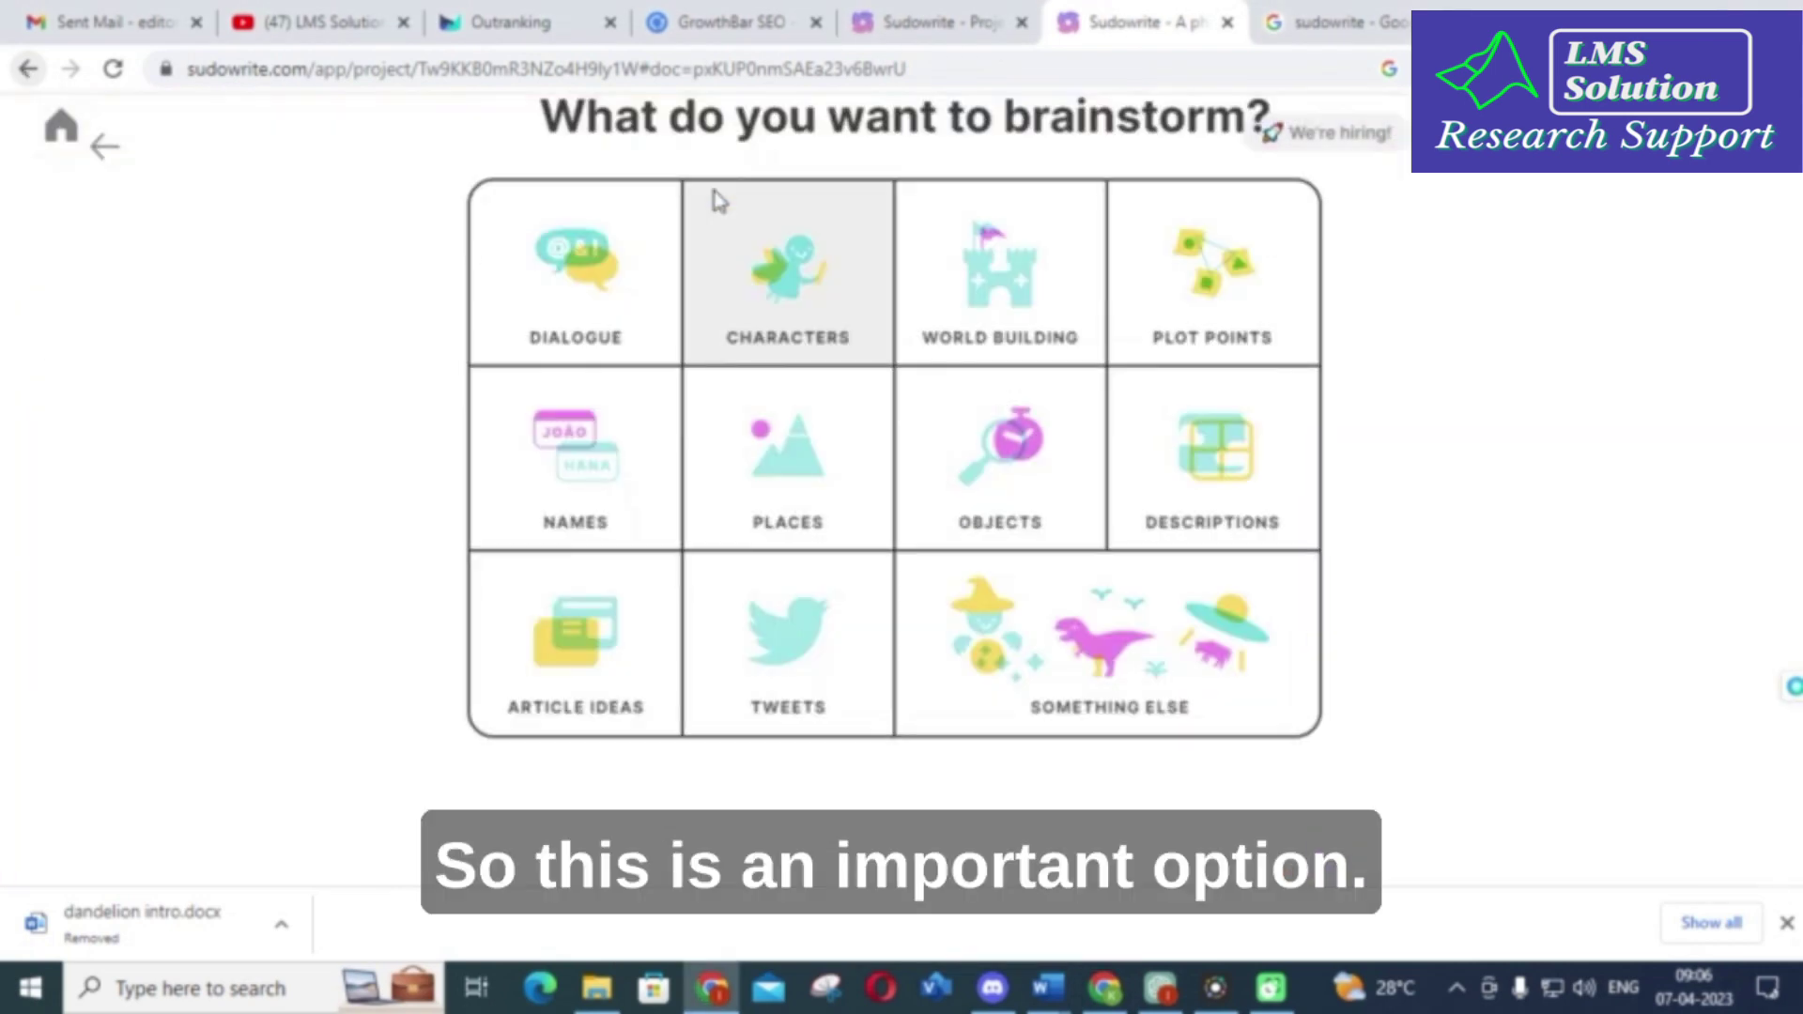
{"action": "left_click", "coordinate": [1011, 302]}
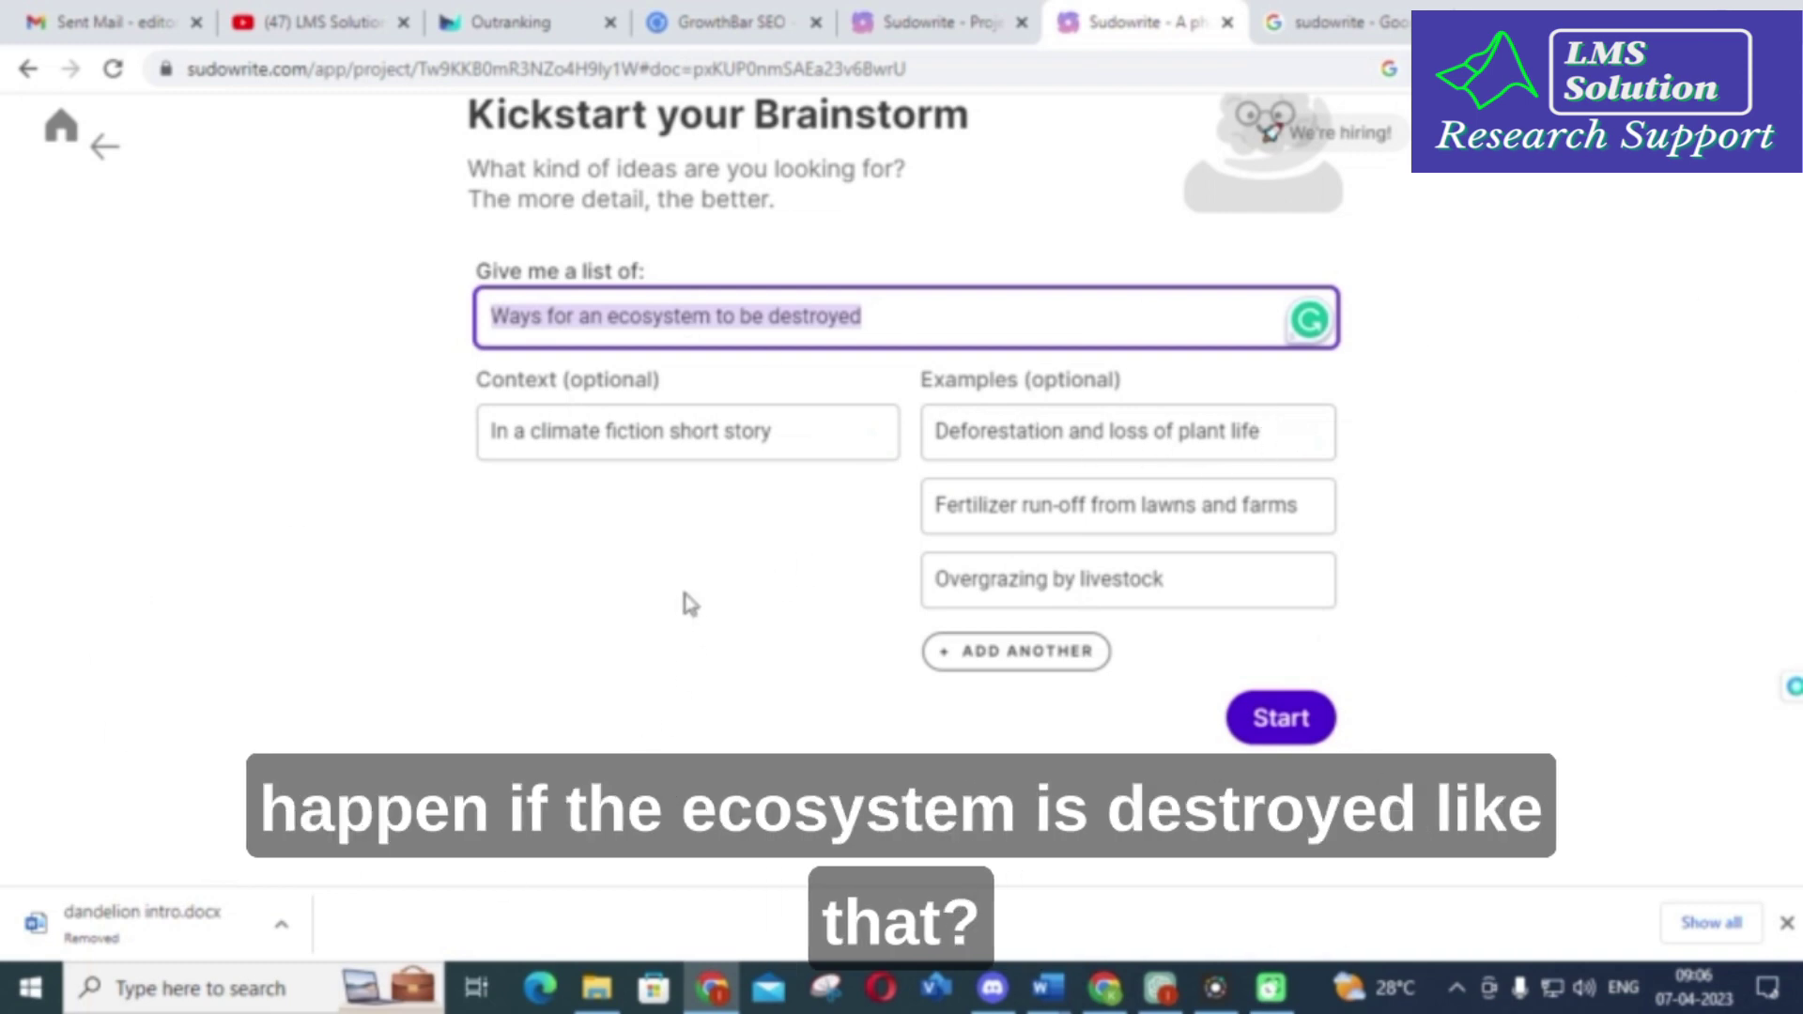
{"action": "left_click", "coordinate": [25, 71]}
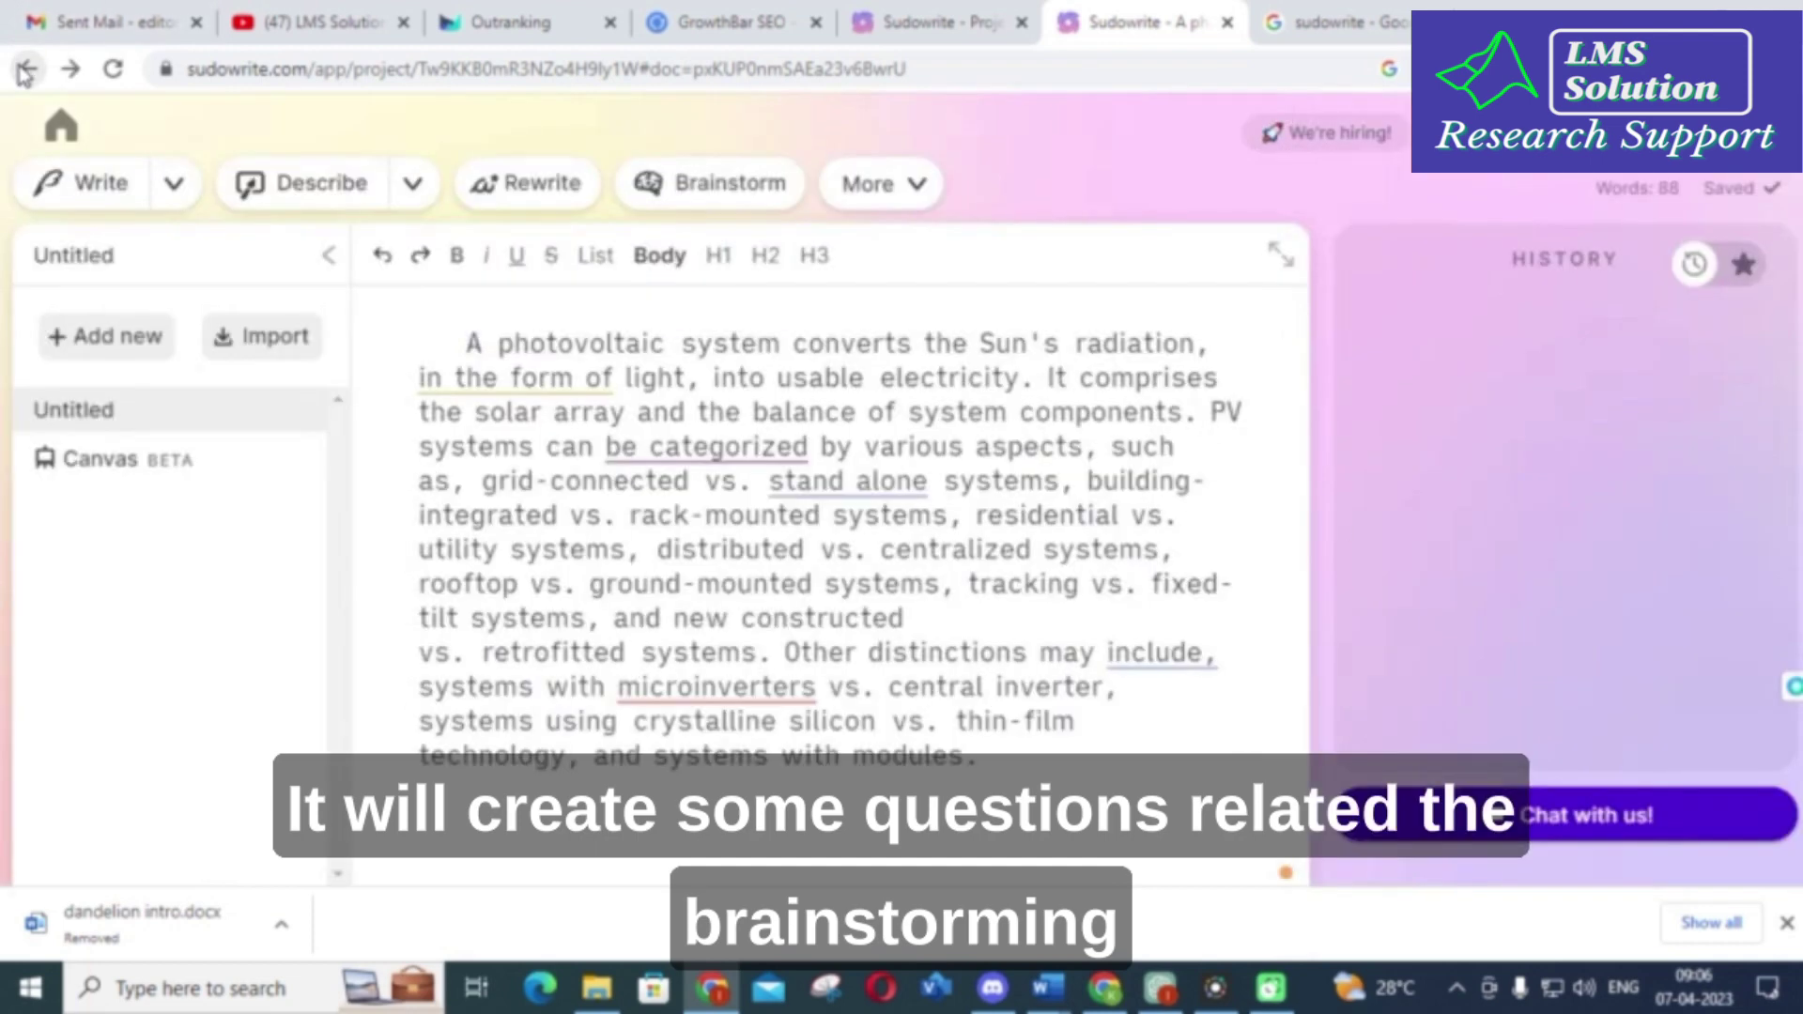
{"action": "left_click", "coordinate": [700, 188]}
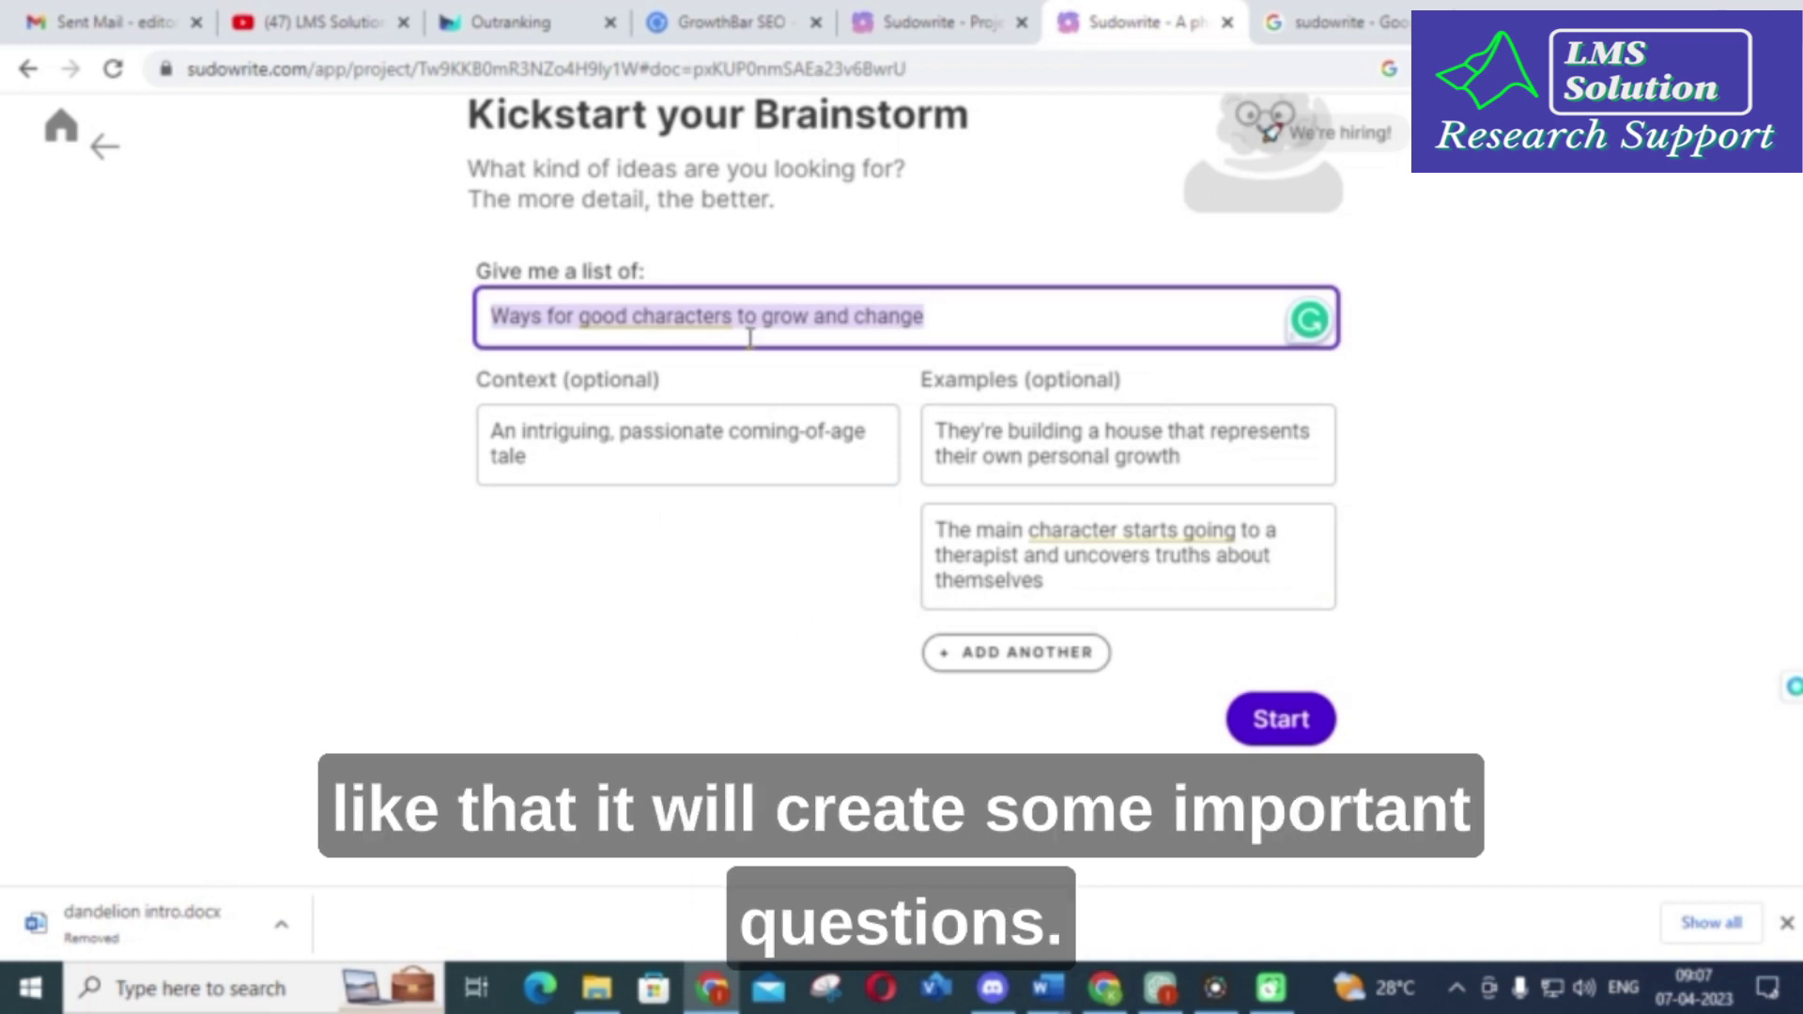
{"action": "left_click", "coordinate": [28, 70]}
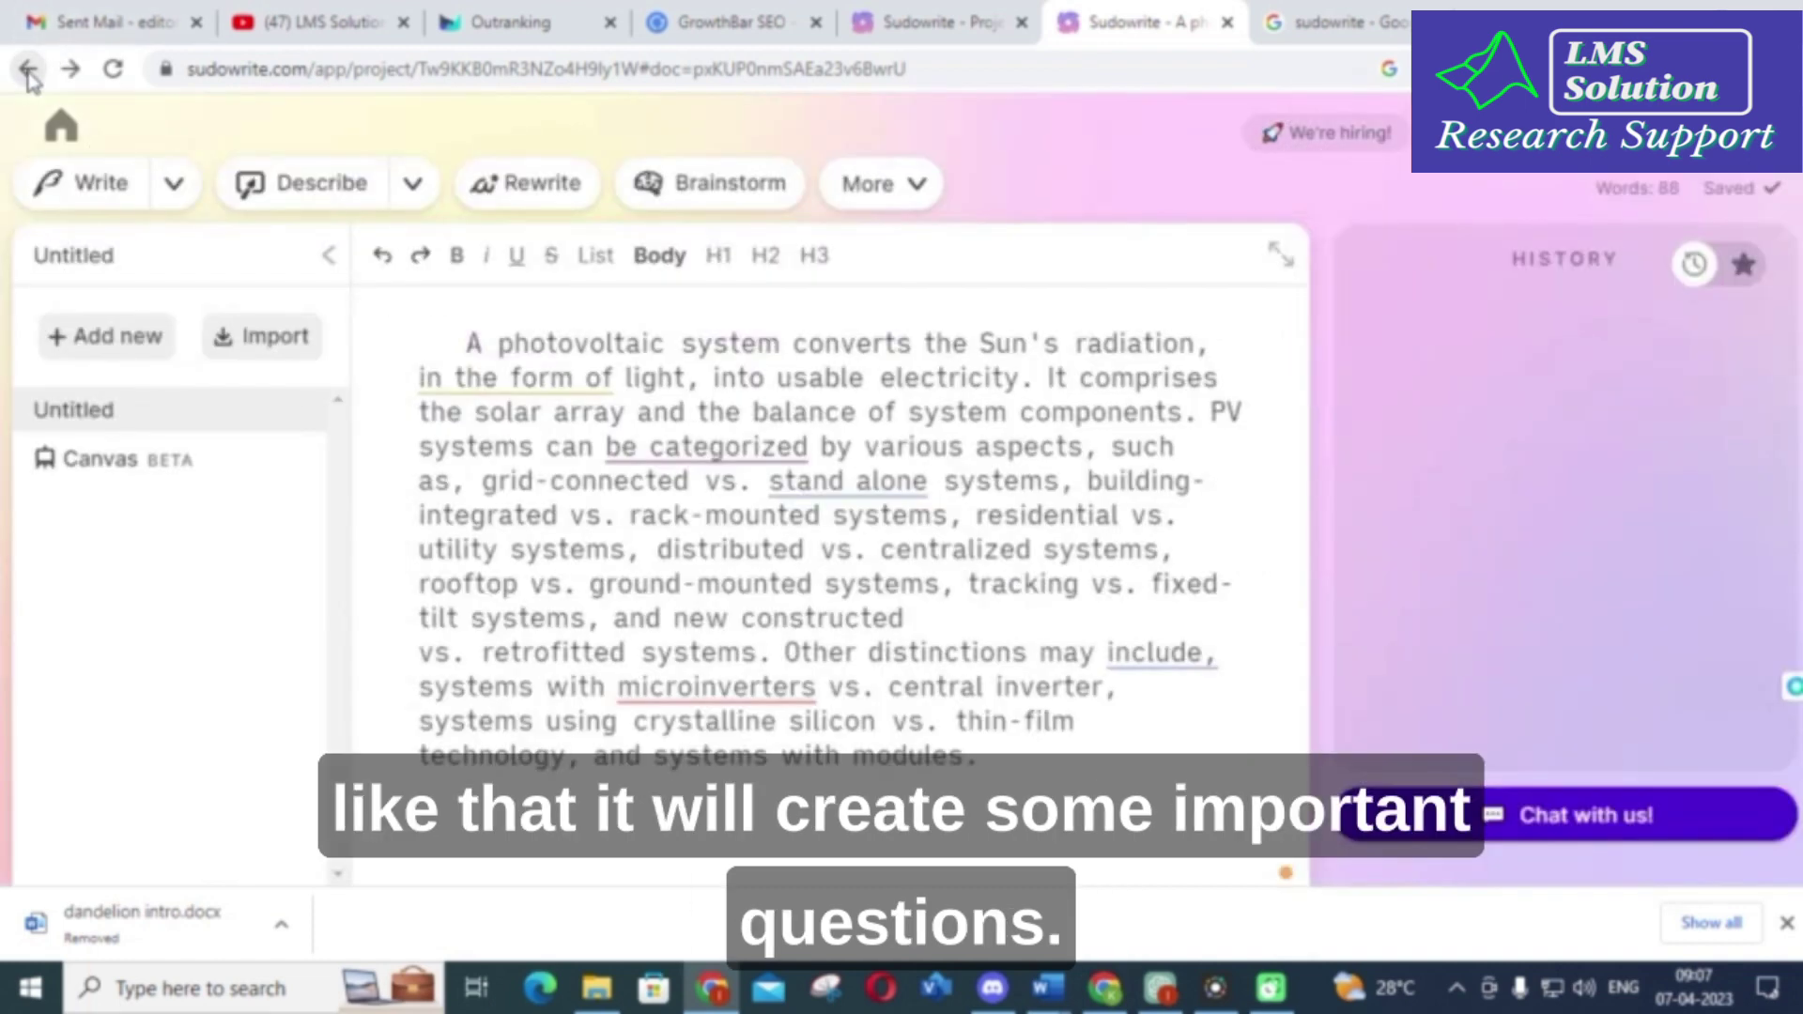
{"action": "left_click", "coordinate": [697, 205]}
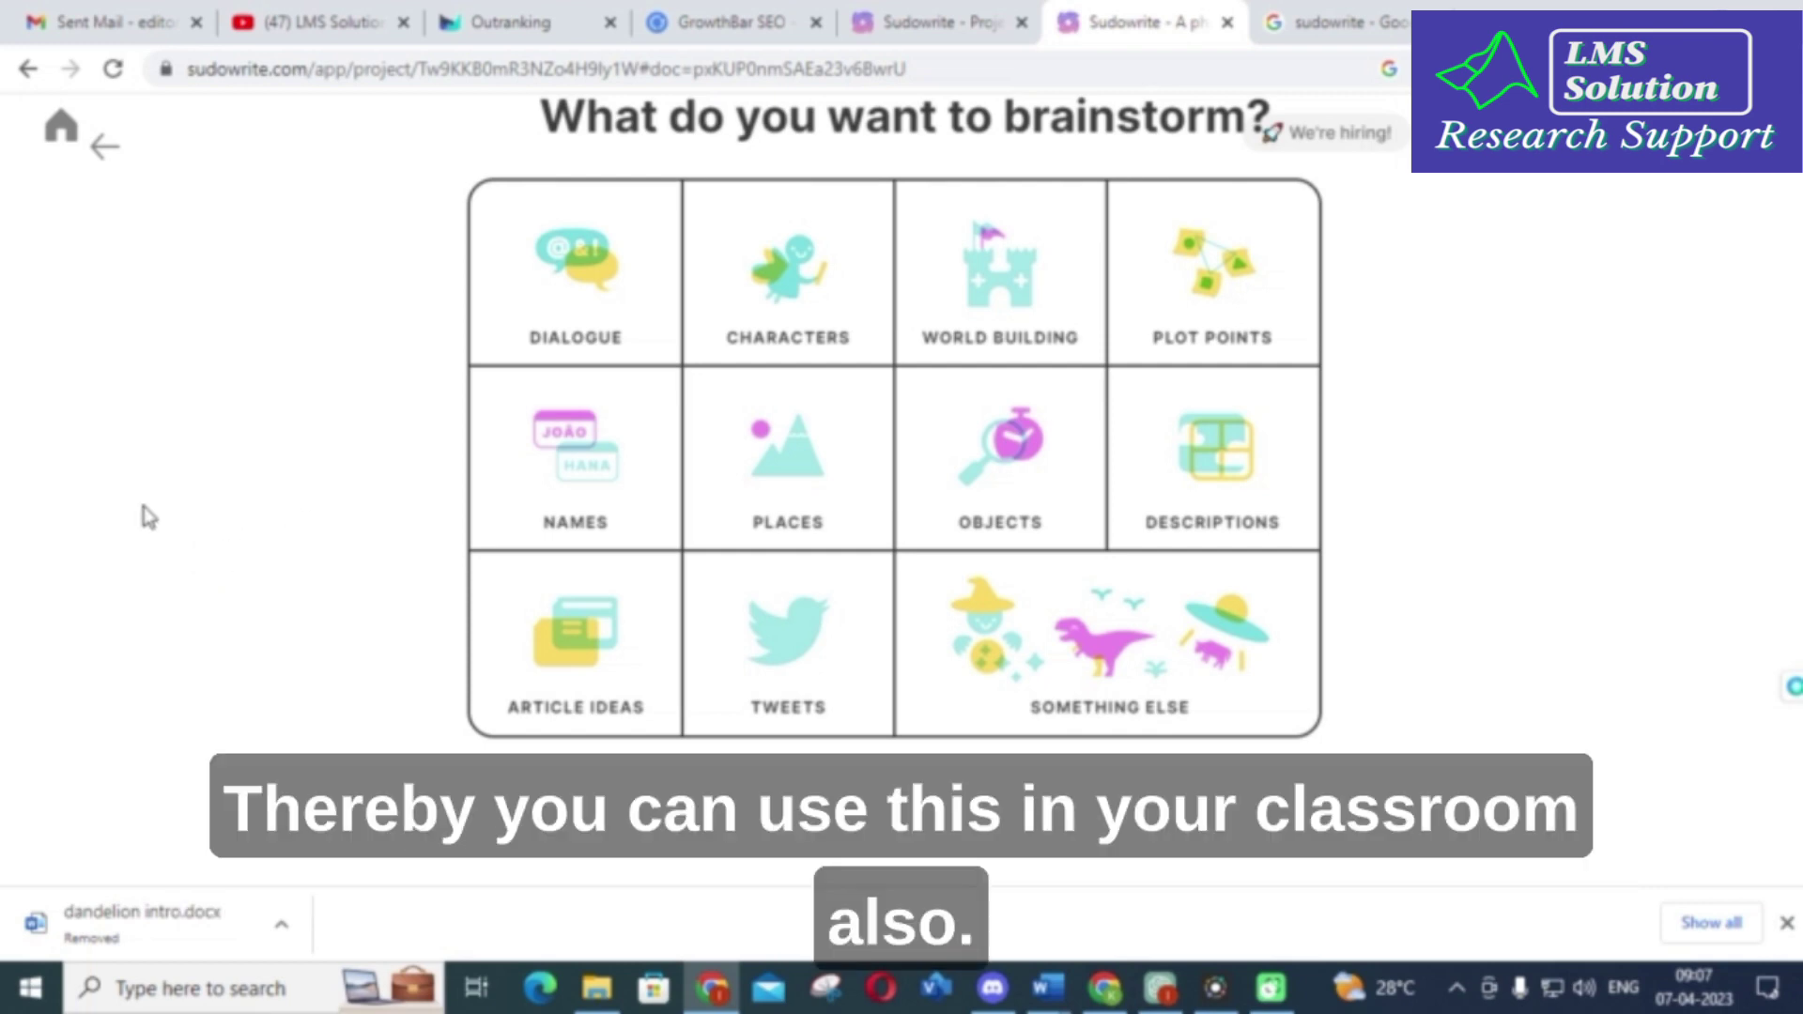
{"action": "left_click", "coordinate": [28, 73]}
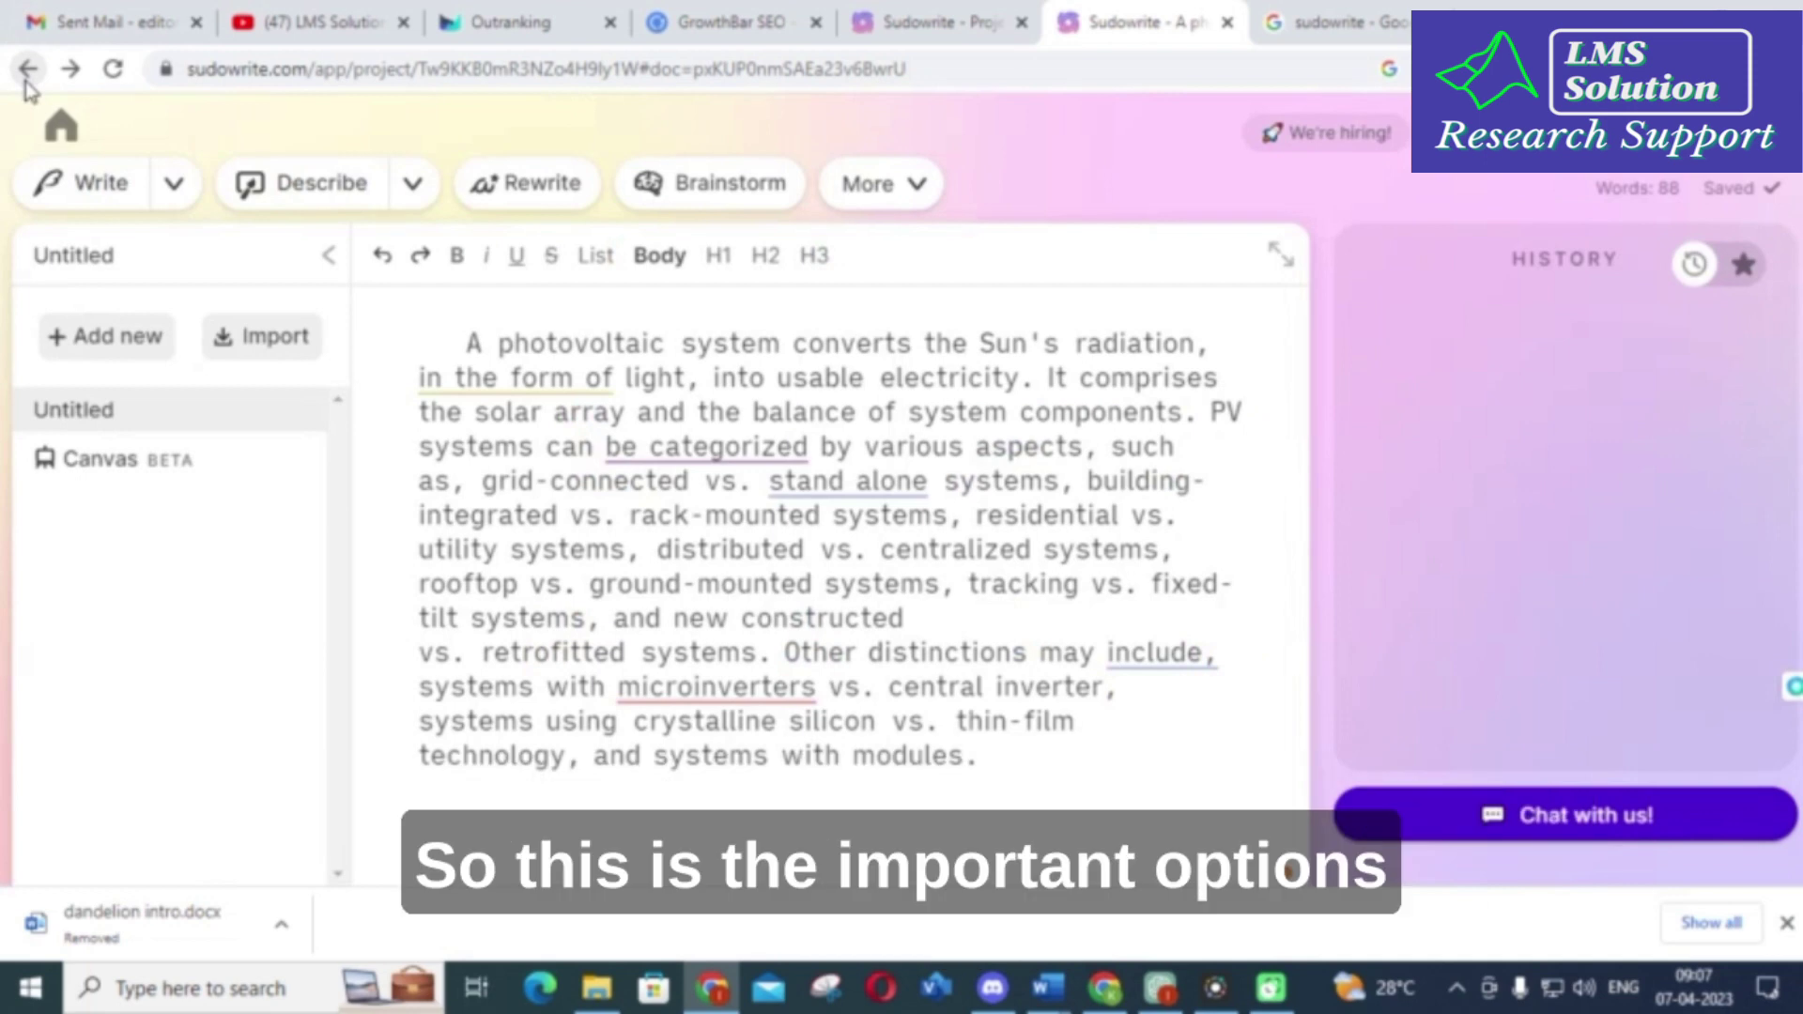